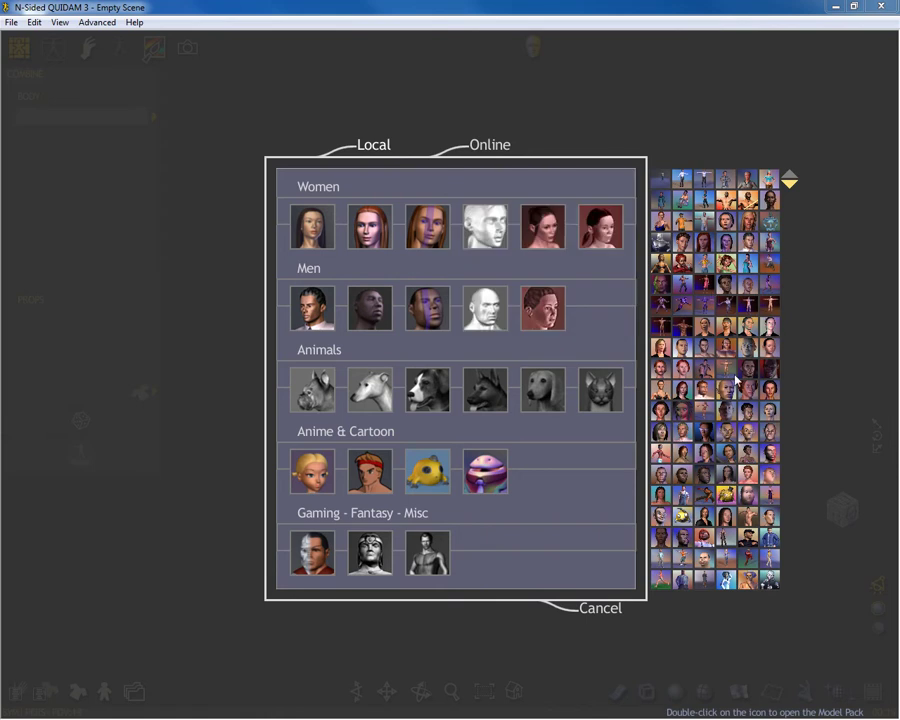
Load the dunk2 character from the anime boy model pack into the empty scene.
{"action": "left_click", "coordinate": [370, 471]}
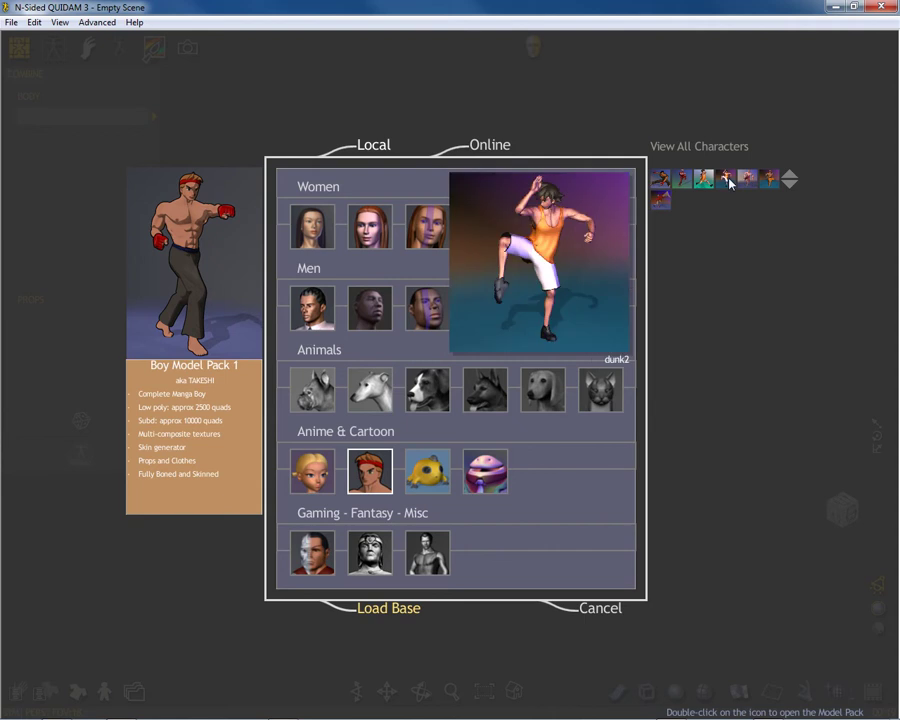
{"action": "mouse_move", "coordinate": [725, 179]}
{"action": "left_click", "coordinate": [729, 181]}
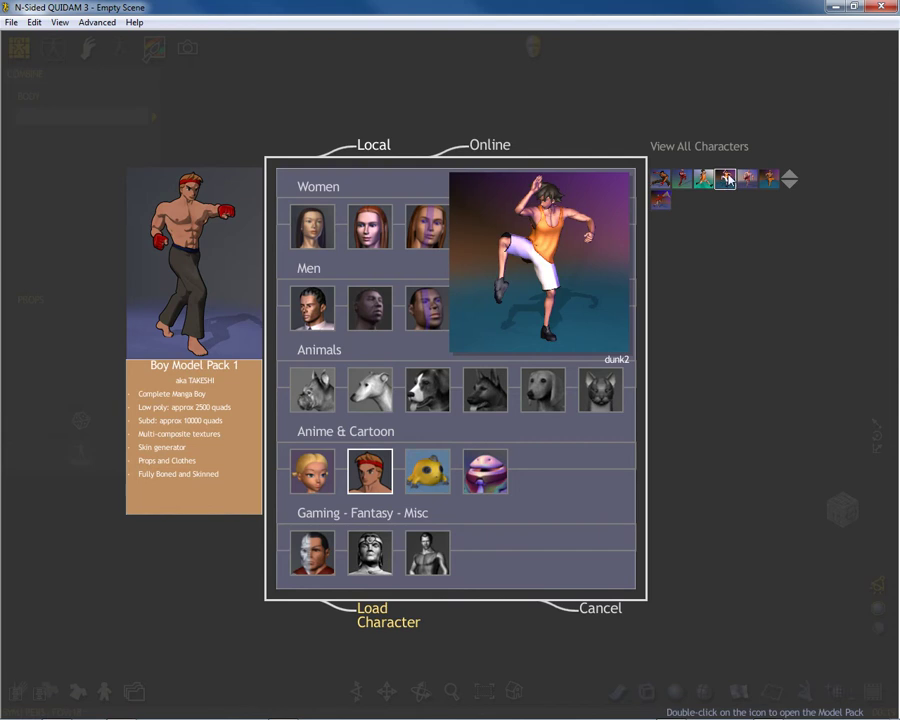
{"action": "double_click", "coordinate": [729, 178]}
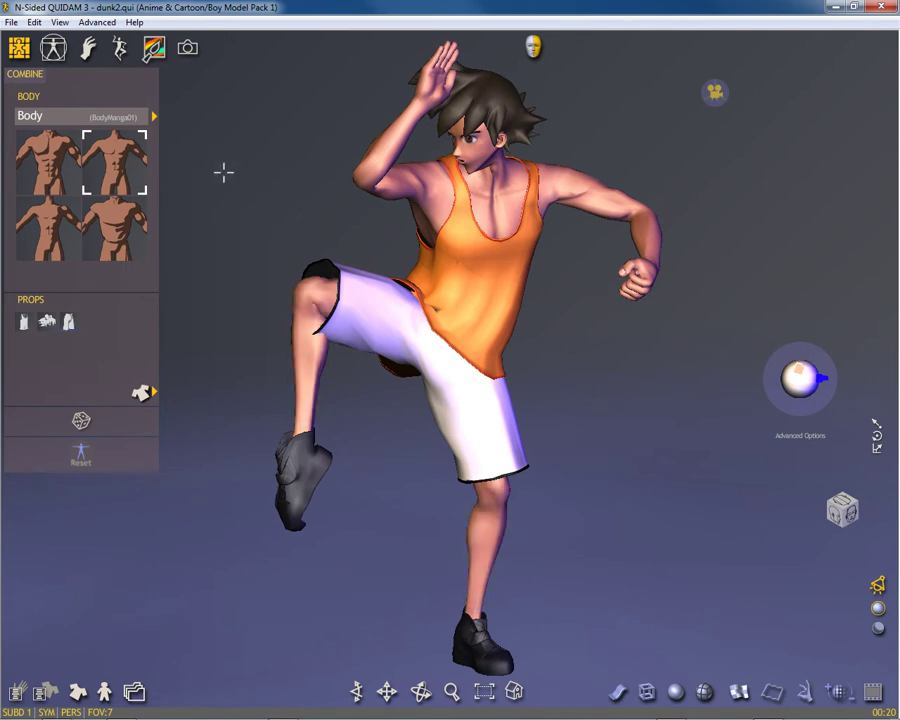
Orbit to view the boy from behind, then switch to the Posing studio.
{"action": "mouse_move", "coordinate": [743, 195]}
{"action": "middle_mouse_down"}
{"action": "mouse_move", "coordinate": [552, 229]}
{"action": "mouse_move", "coordinate": [828, 187]}
{"action": "mouse_move", "coordinate": [800, 221]}
{"action": "mouse_move", "coordinate": [529, 259]}
{"action": "mouse_move", "coordinate": [685, 233]}
{"action": "mouse_move", "coordinate": [661, 189]}
{"action": "mouse_move", "coordinate": [401, 238]}
{"action": "mouse_move", "coordinate": [498, 249]}
{"action": "mouse_move", "coordinate": [719, 195]}
{"action": "mouse_move", "coordinate": [781, 192]}
{"action": "mouse_move", "coordinate": [641, 227]}
{"action": "mouse_move", "coordinate": [564, 179]}
{"action": "mouse_move", "coordinate": [548, 219]}
{"action": "mouse_move", "coordinate": [653, 241]}
{"action": "mouse_move", "coordinate": [735, 205]}
{"action": "mouse_move", "coordinate": [757, 223]}
{"action": "mouse_move", "coordinate": [580, 207]}
{"action": "mouse_move", "coordinate": [605, 245]}
{"action": "mouse_move", "coordinate": [797, 201]}
{"action": "mouse_move", "coordinate": [614, 220]}
{"action": "mouse_move", "coordinate": [733, 220]}
{"action": "mouse_move", "coordinate": [633, 223]}
{"action": "mouse_move", "coordinate": [779, 236]}
{"action": "mouse_move", "coordinate": [432, 241]}
{"action": "mouse_move", "coordinate": [783, 232]}
{"action": "mouse_move", "coordinate": [706, 241]}
{"action": "mouse_move", "coordinate": [504, 223]}
{"action": "mouse_move", "coordinate": [696, 224]}
{"action": "mouse_move", "coordinate": [569, 227]}
{"action": "mouse_move", "coordinate": [520, 145]}
{"action": "mouse_move", "coordinate": [506, 231]}
{"action": "mouse_move", "coordinate": [700, 208]}
{"action": "mouse_move", "coordinate": [607, 217]}
{"action": "mouse_move", "coordinate": [732, 213]}
{"action": "middle_mouse_up"}
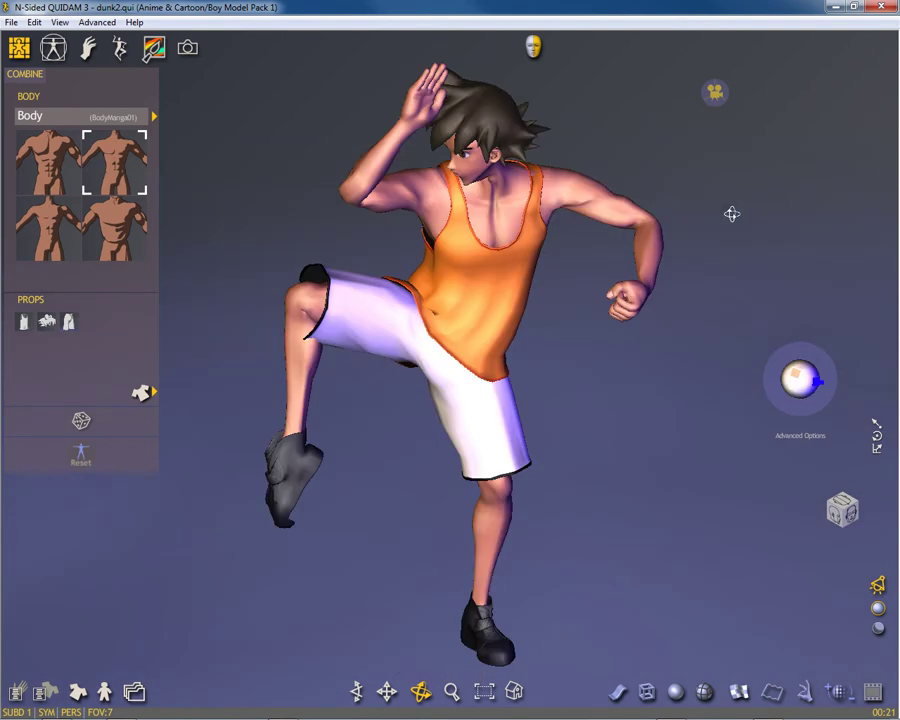
{"action": "left_click", "coordinate": [119, 47]}
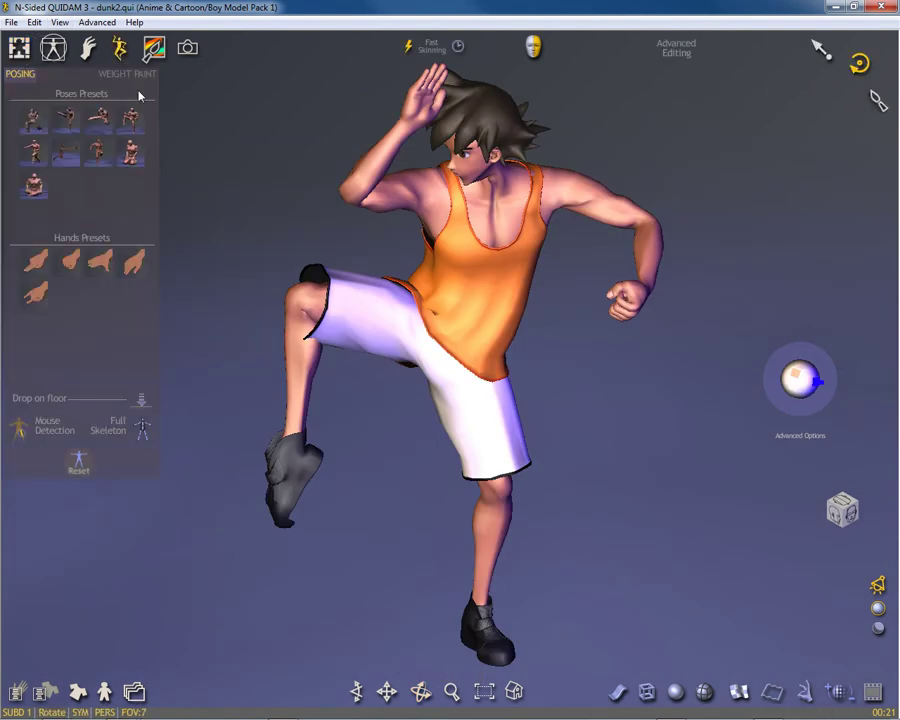
Reset the boy to his default T-pose and turn on the mesh wireframe overlay.
{"action": "left_click", "coordinate": [79, 463]}
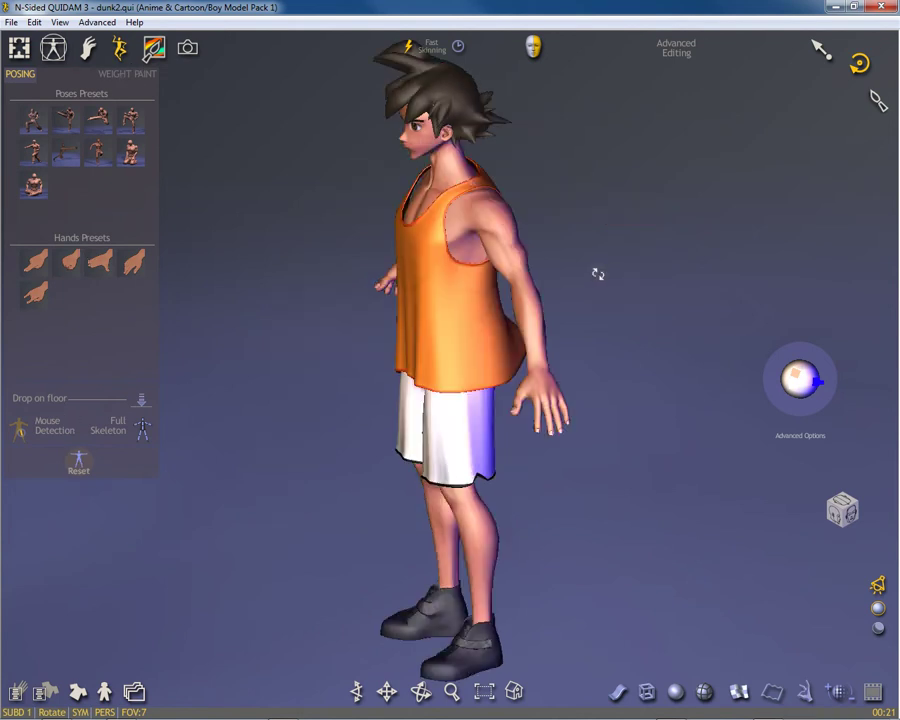
{"action": "mouse_move", "coordinate": [645, 274]}
{"action": "left_mouse_down"}
{"action": "mouse_move", "coordinate": [701, 252]}
{"action": "mouse_move", "coordinate": [556, 226]}
{"action": "mouse_move", "coordinate": [735, 231]}
{"action": "mouse_move", "coordinate": [699, 283]}
{"action": "mouse_move", "coordinate": [645, 267]}
{"action": "mouse_move", "coordinate": [681, 225]}
{"action": "mouse_move", "coordinate": [724, 242]}
{"action": "mouse_move", "coordinate": [716, 265]}
{"action": "mouse_move", "coordinate": [540, 274]}
{"action": "mouse_move", "coordinate": [530, 241]}
{"action": "mouse_move", "coordinate": [724, 245]}
{"action": "mouse_move", "coordinate": [657, 253]}
{"action": "left_mouse_up"}
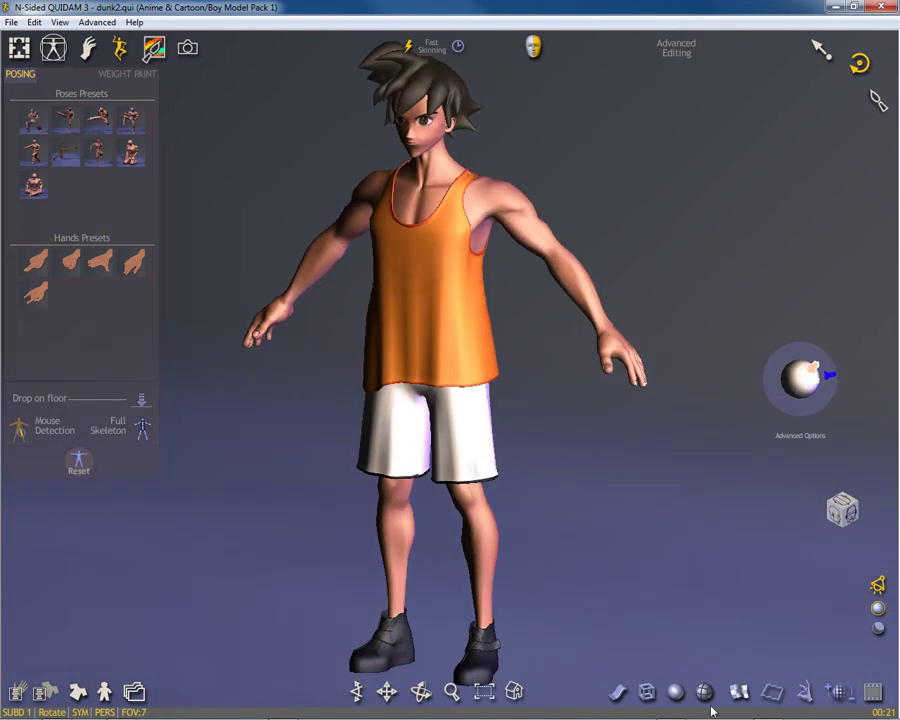
{"action": "left_click", "coordinate": [705, 691]}
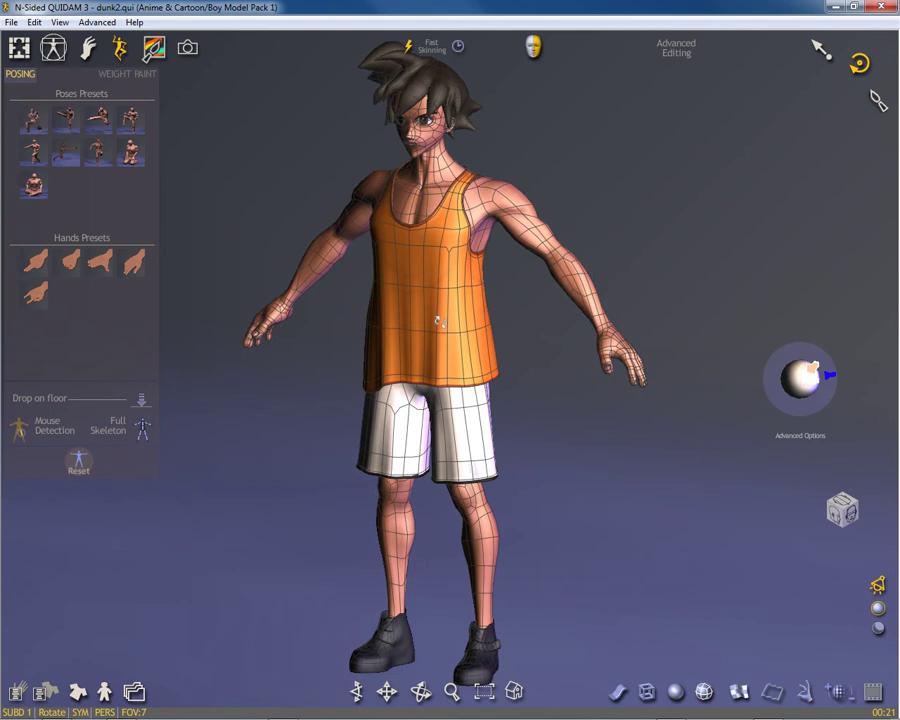
Orbit toward a side view and move through the Proportions studio to the Modeling studio.
{"action": "left_click_drag", "start_coordinate": [478, 140], "coordinate": [460, 150]}
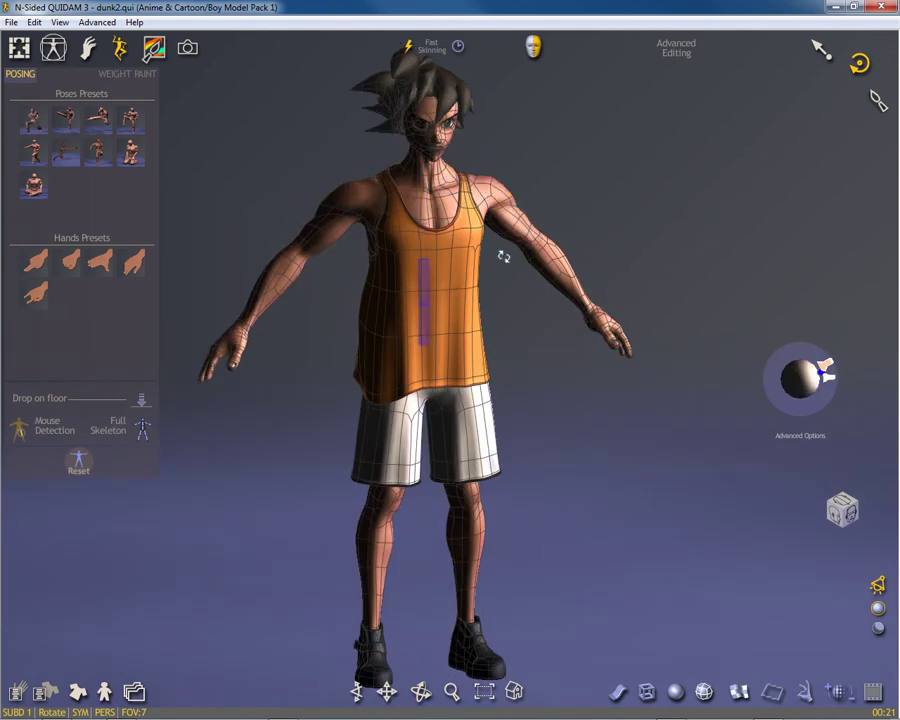
{"action": "mouse_move", "coordinate": [673, 203]}
{"action": "left_mouse_down"}
{"action": "mouse_move", "coordinate": [585, 193]}
{"action": "mouse_move", "coordinate": [704, 198]}
{"action": "mouse_move", "coordinate": [660, 180]}
{"action": "left_mouse_up"}
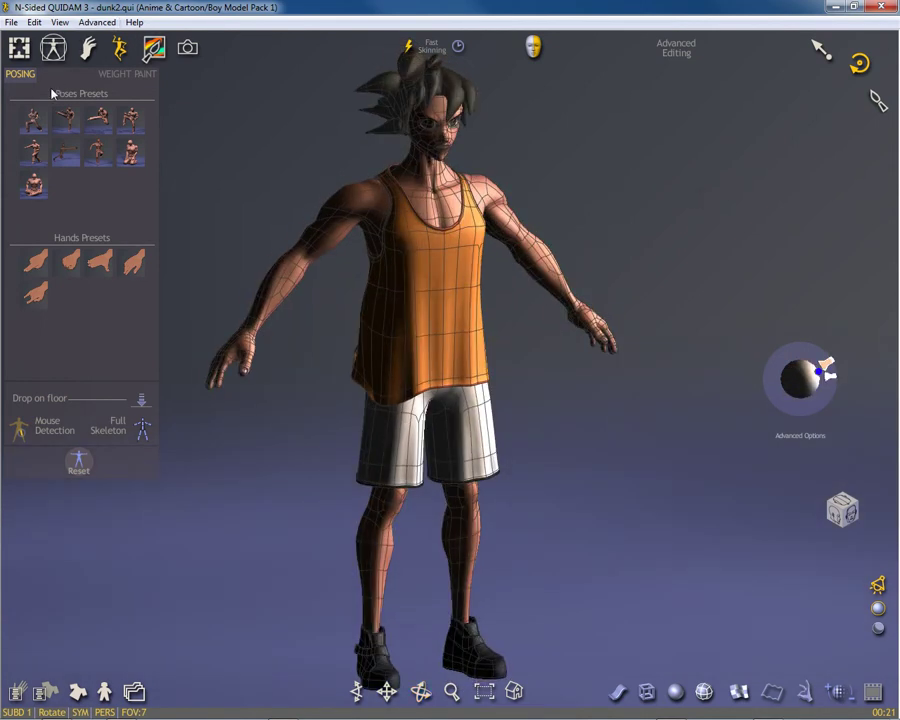
{"action": "left_click", "coordinate": [46, 43]}
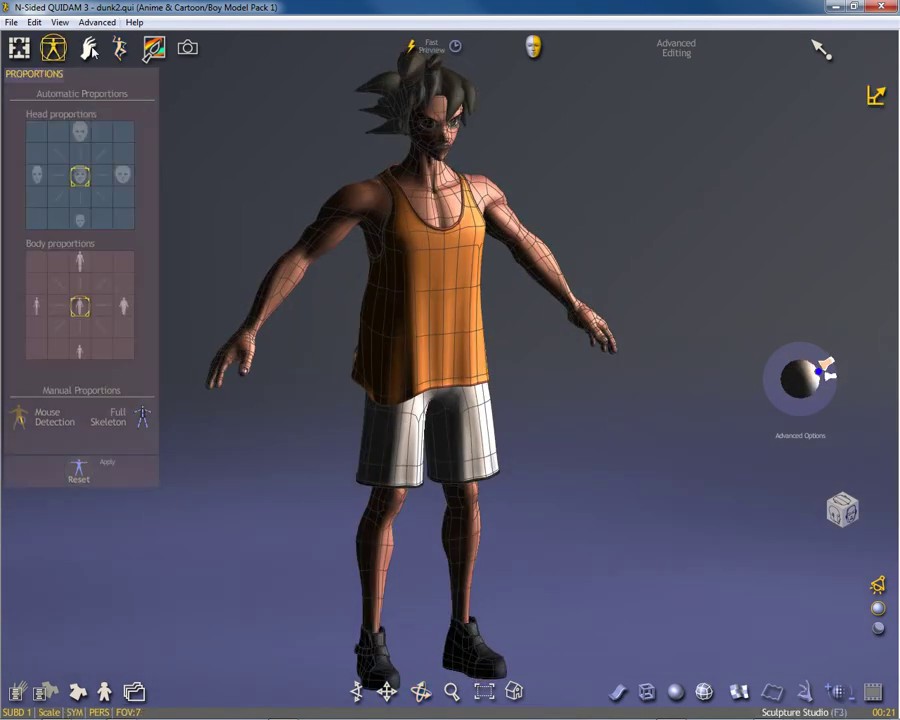
{"action": "left_click", "coordinate": [89, 47]}
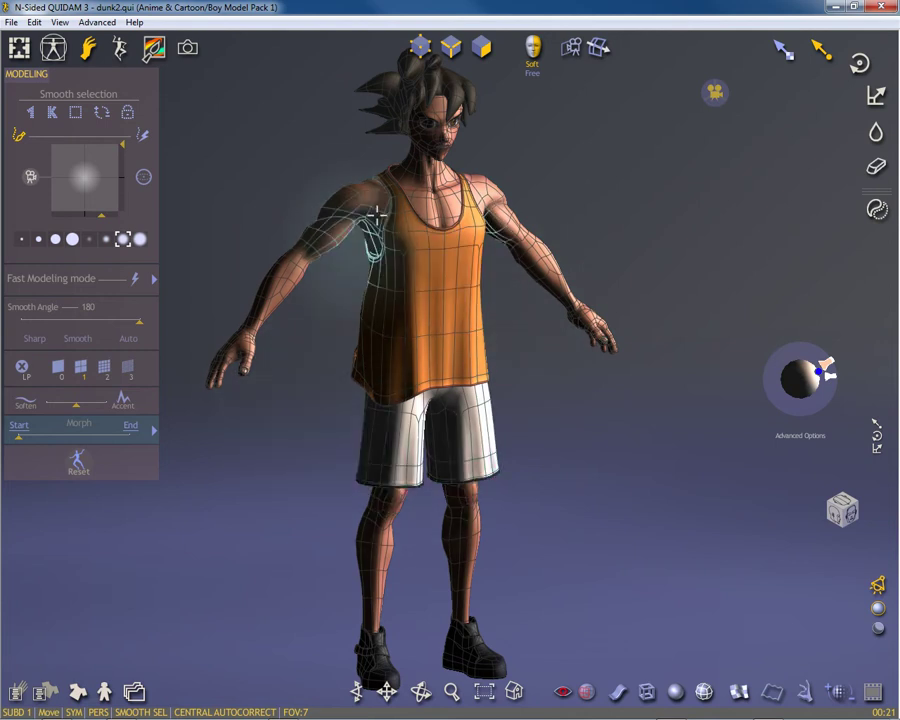
Set subdivision level 0, orbit around the base mesh, then preview levels 1 and 3.
{"action": "left_click", "coordinate": [58, 367]}
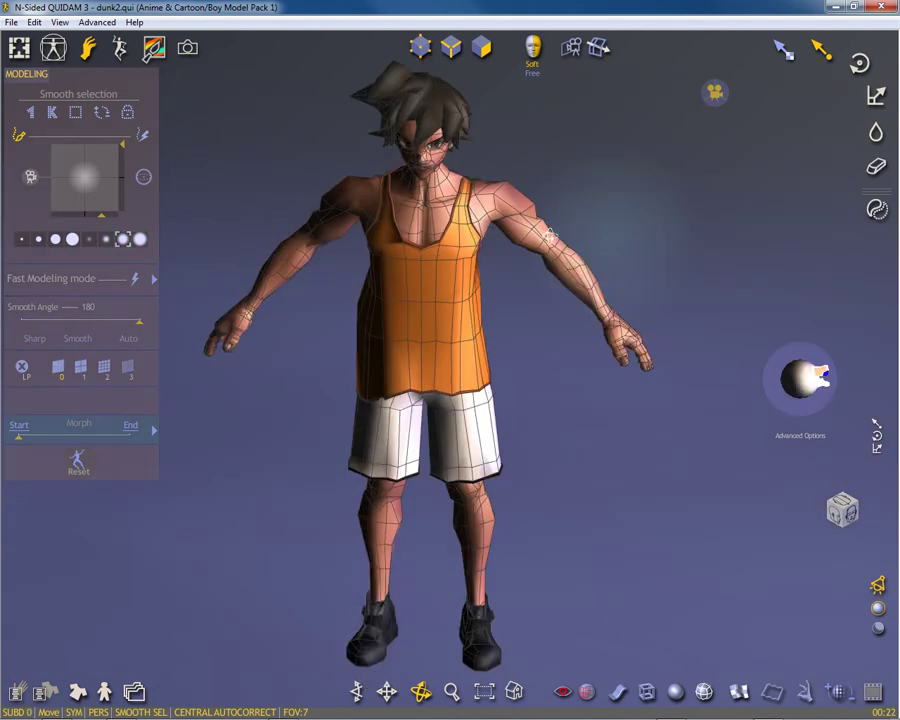
{"action": "mouse_move", "coordinate": [548, 233]}
{"action": "middle_mouse_down"}
{"action": "mouse_move", "coordinate": [627, 184]}
{"action": "mouse_move", "coordinate": [655, 215]}
{"action": "mouse_move", "coordinate": [516, 229]}
{"action": "mouse_move", "coordinate": [458, 205]}
{"action": "mouse_move", "coordinate": [462, 215]}
{"action": "middle_mouse_up"}
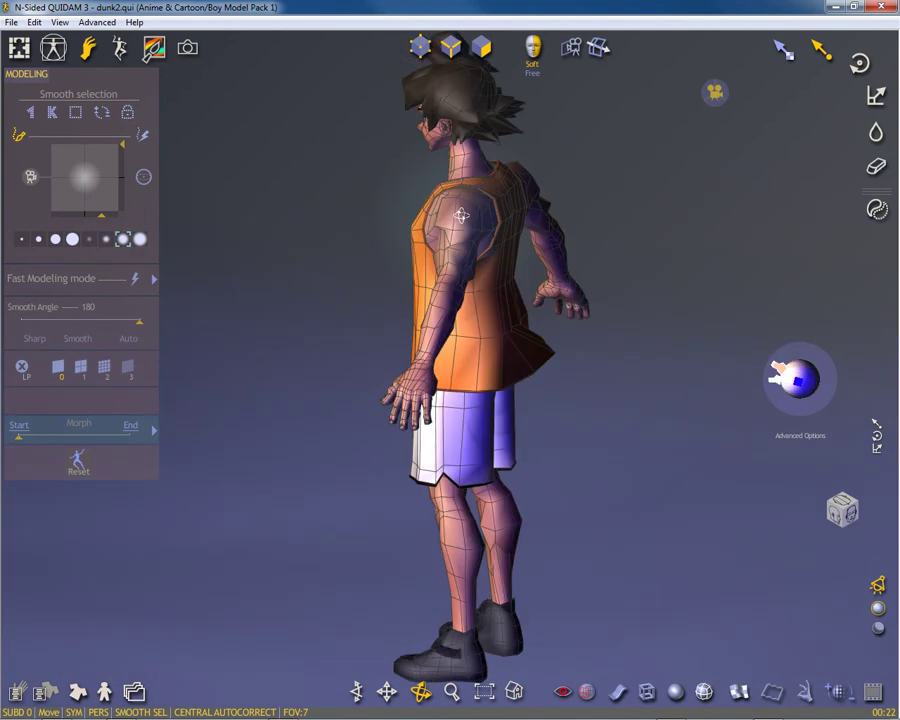
{"action": "mouse_move", "coordinate": [444, 261]}
{"action": "middle_mouse_down"}
{"action": "mouse_move", "coordinate": [356, 211]}
{"action": "mouse_move", "coordinate": [291, 201]}
{"action": "mouse_move", "coordinate": [520, 214]}
{"action": "mouse_move", "coordinate": [647, 194]}
{"action": "mouse_move", "coordinate": [587, 200]}
{"action": "middle_mouse_up"}
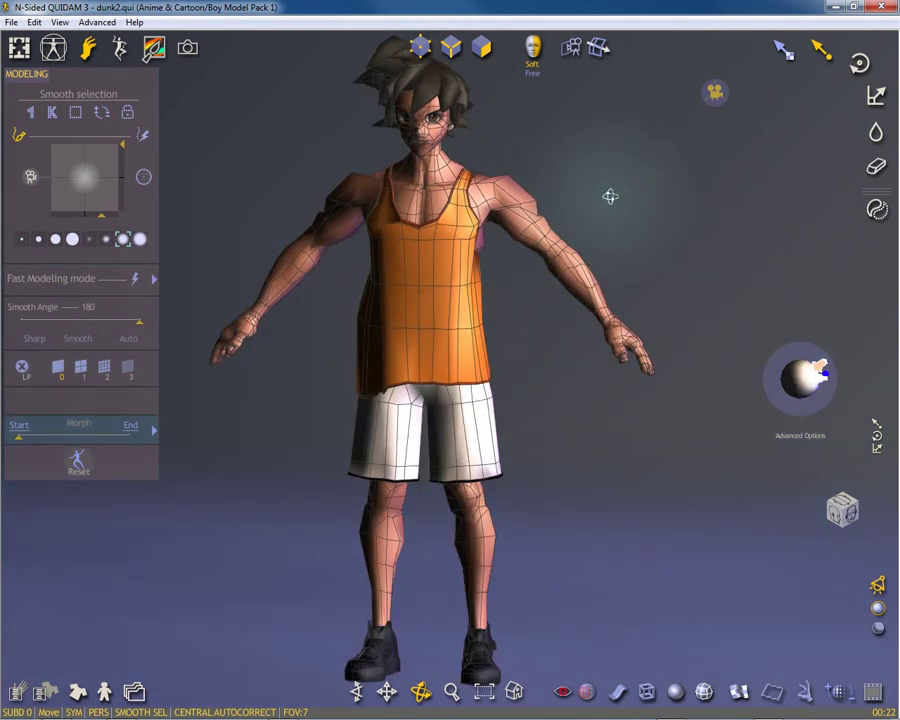
{"action": "left_click", "coordinate": [82, 367]}
{"action": "left_click", "coordinate": [128, 364]}
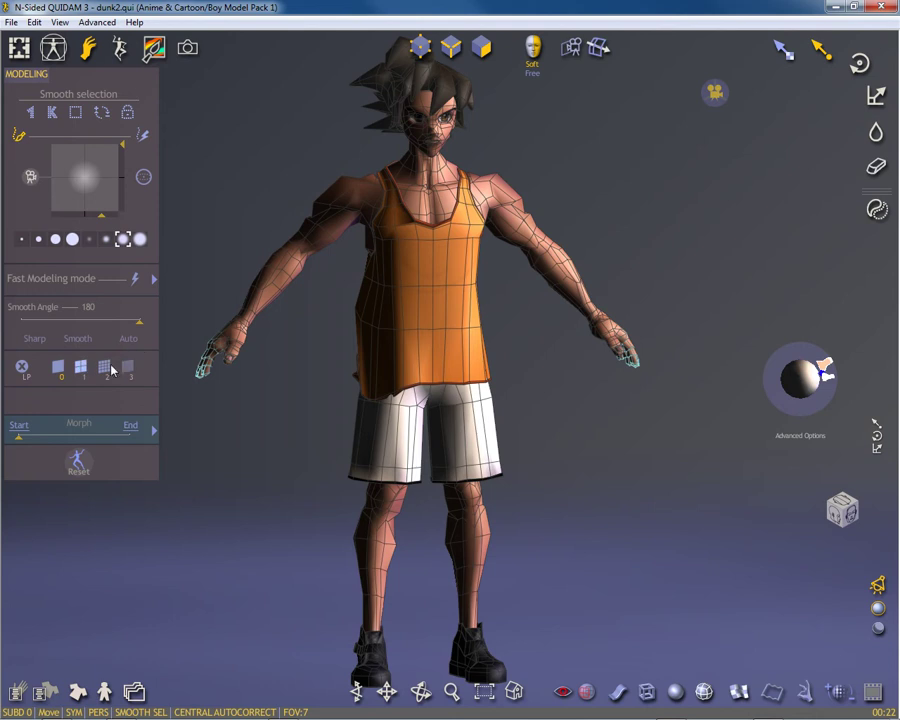
Smooth the mesh at subdivision level 1, soften it slightly, and inspect it from all sides.
{"action": "left_click", "coordinate": [78, 366]}
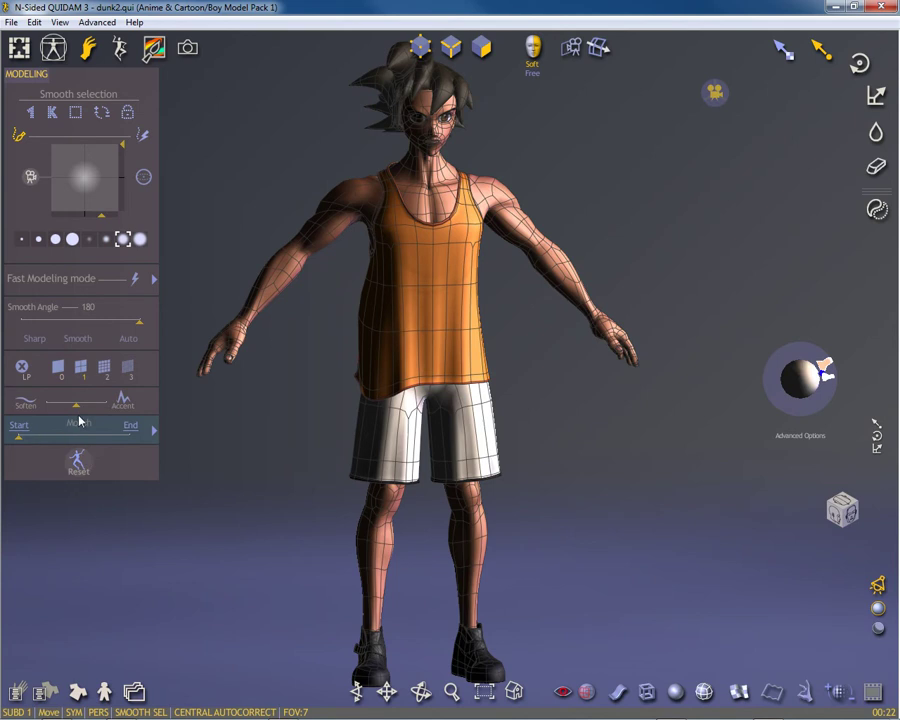
{"action": "left_click_drag", "start_coordinate": [77, 408], "coordinate": [61, 408]}
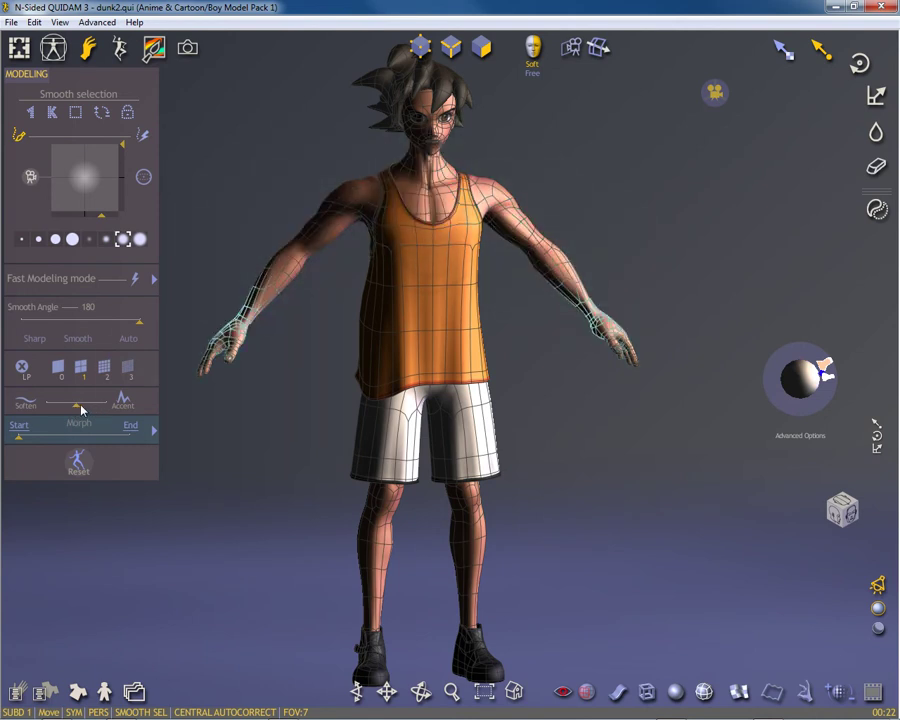
{"action": "left_click_drag", "start_coordinate": [82, 409], "coordinate": [64, 411]}
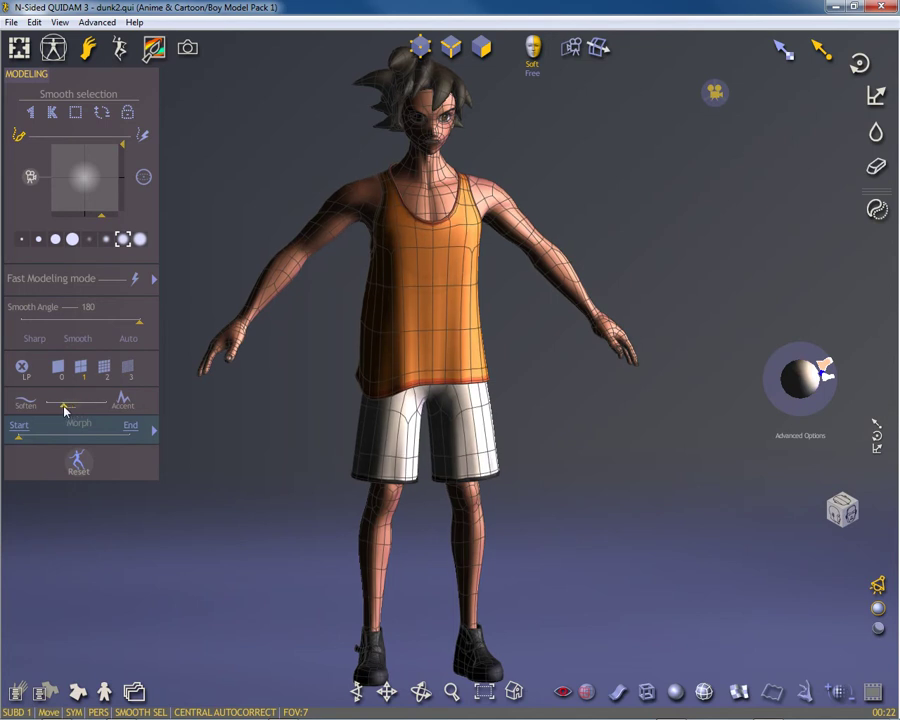
{"action": "mouse_move", "coordinate": [500, 175]}
{"action": "left_mouse_down"}
{"action": "mouse_move", "coordinate": [592, 258]}
{"action": "mouse_move", "coordinate": [518, 245]}
{"action": "mouse_move", "coordinate": [669, 232]}
{"action": "mouse_move", "coordinate": [709, 249]}
{"action": "mouse_move", "coordinate": [707, 295]}
{"action": "mouse_move", "coordinate": [621, 326]}
{"action": "mouse_move", "coordinate": [436, 259]}
{"action": "mouse_move", "coordinate": [438, 227]}
{"action": "mouse_move", "coordinate": [675, 267]}
{"action": "mouse_move", "coordinate": [613, 275]}
{"action": "mouse_move", "coordinate": [625, 251]}
{"action": "left_mouse_up"}
{"action": "mouse_move", "coordinate": [380, 170]}
{"action": "left_mouse_down"}
{"action": "mouse_move", "coordinate": [440, 177]}
{"action": "mouse_move", "coordinate": [359, 176]}
{"action": "mouse_move", "coordinate": [337, 214]}
{"action": "mouse_move", "coordinate": [570, 264]}
{"action": "mouse_move", "coordinate": [311, 283]}
{"action": "left_mouse_up"}
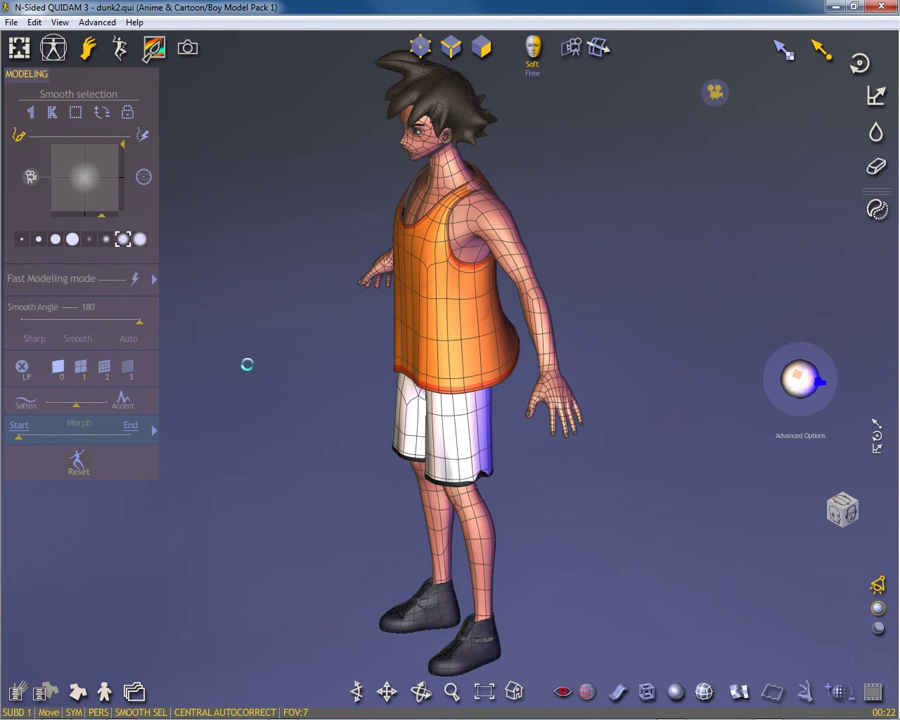
{"action": "mouse_move", "coordinate": [294, 357]}
{"action": "left_mouse_down"}
{"action": "mouse_move", "coordinate": [480, 312]}
{"action": "mouse_move", "coordinate": [474, 304]}
{"action": "mouse_move", "coordinate": [432, 316]}
{"action": "mouse_move", "coordinate": [346, 357]}
{"action": "mouse_move", "coordinate": [313, 350]}
{"action": "mouse_move", "coordinate": [287, 315]}
{"action": "mouse_move", "coordinate": [337, 297]}
{"action": "mouse_move", "coordinate": [466, 313]}
{"action": "mouse_move", "coordinate": [620, 350]}
{"action": "mouse_move", "coordinate": [482, 352]}
{"action": "mouse_move", "coordinate": [355, 339]}
{"action": "left_mouse_up"}
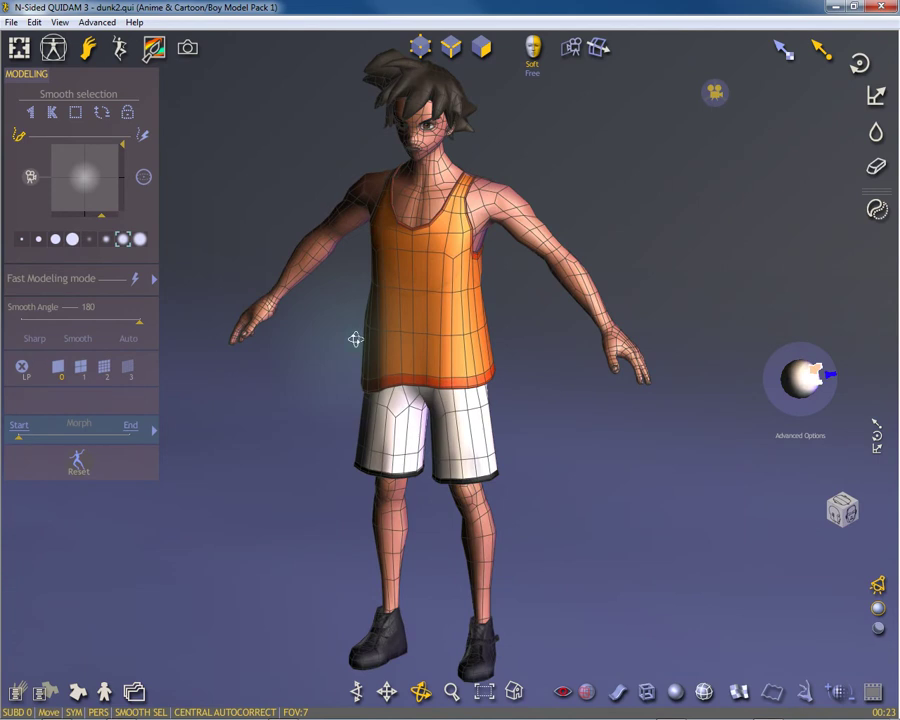
Select faces on the upper tank top, then open the File menu.
{"action": "left_click", "coordinate": [436, 337]}
{"action": "left_click", "coordinate": [298, 240]}
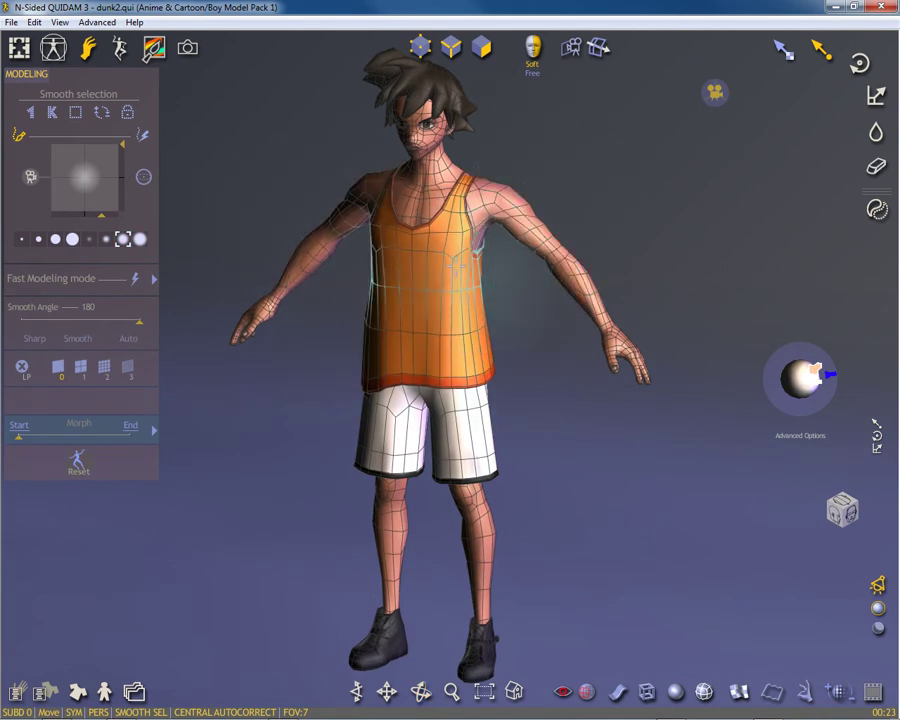
{"action": "left_click", "coordinate": [424, 262]}
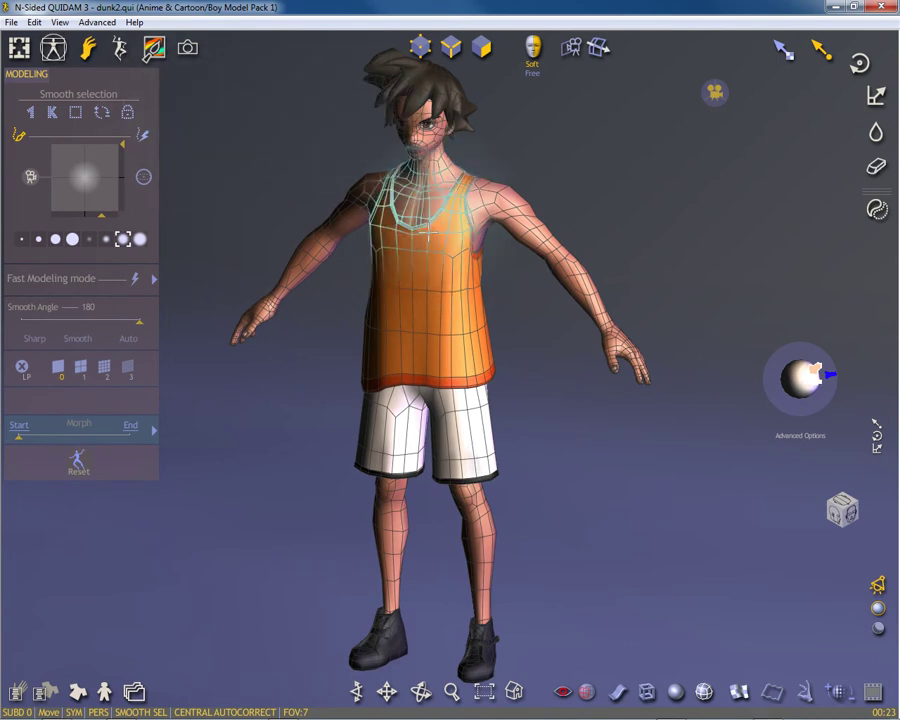
{"action": "left_click", "coordinate": [12, 23]}
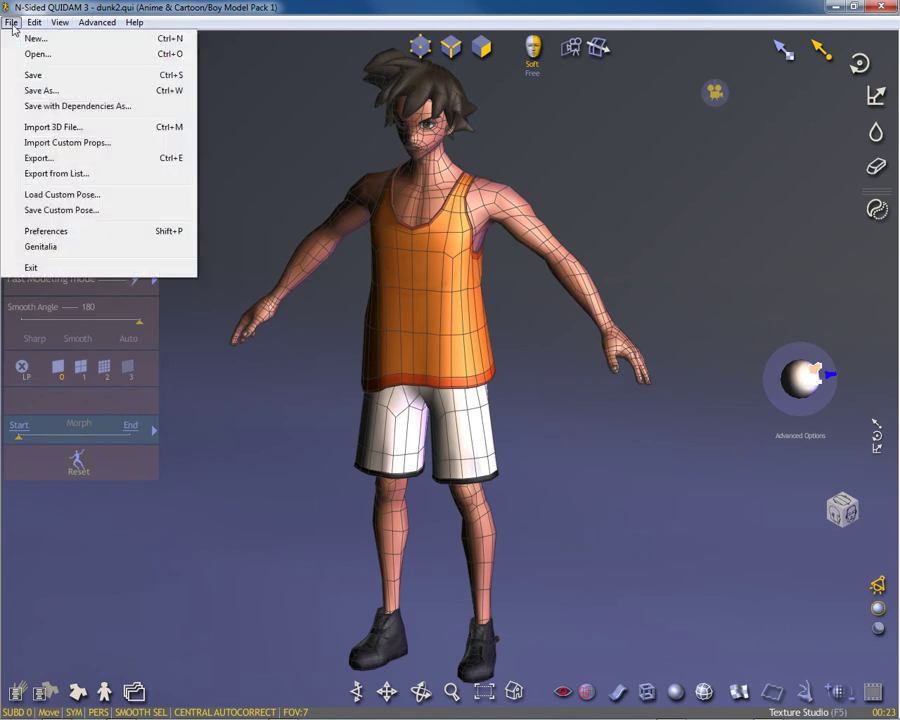
Open the Export 3D Object dialog and navigate to the Perso Teste folder.
{"action": "left_click", "coordinate": [34, 158]}
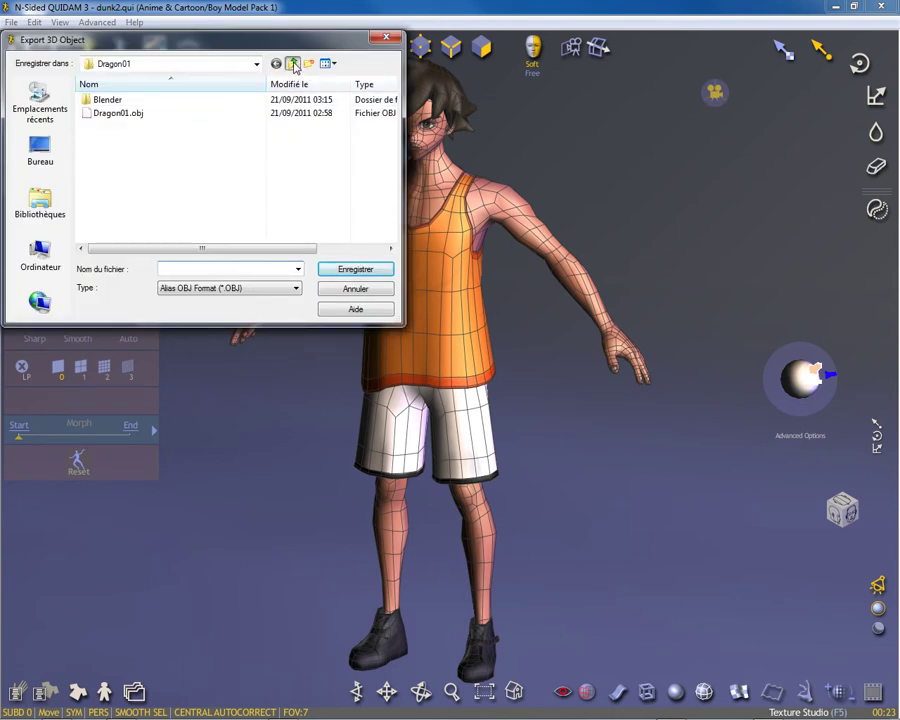
{"action": "left_click", "coordinate": [293, 64]}
{"action": "double_click", "coordinate": [122, 140]}
Export the figure under the name Perso, accepting the default OBJ texture options.
{"action": "left_click", "coordinate": [217, 269]}
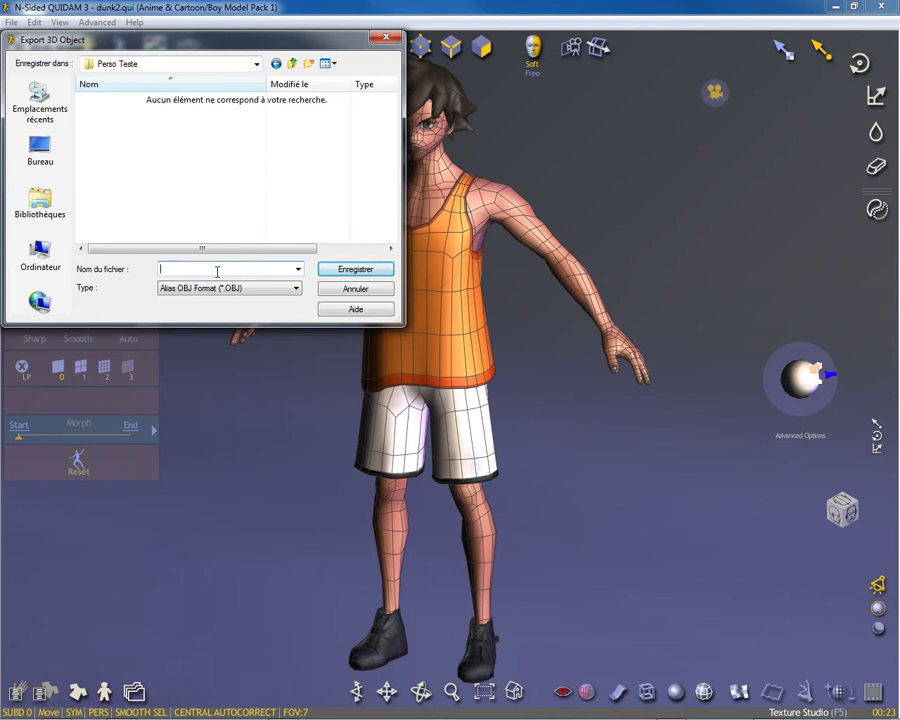
{"action": "type", "text": "Te"}
{"action": "key", "text": "BackSpace"}
{"action": "key", "text": "BackSpace"}
{"action": "key", "text": "BackSpace"}
{"action": "type", "text": "Perso"}
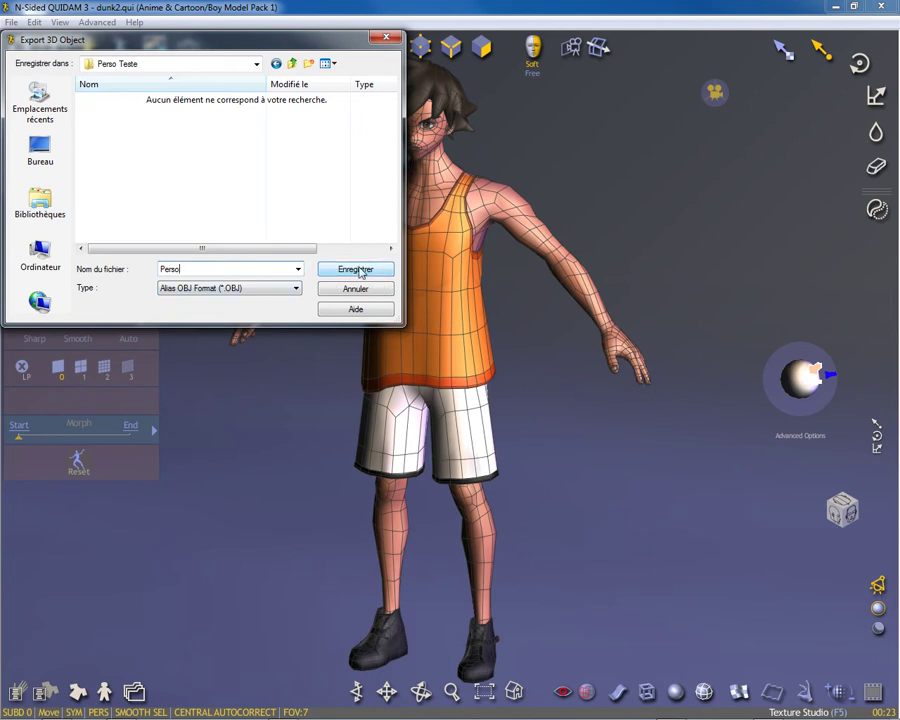
{"action": "left_click", "coordinate": [359, 272]}
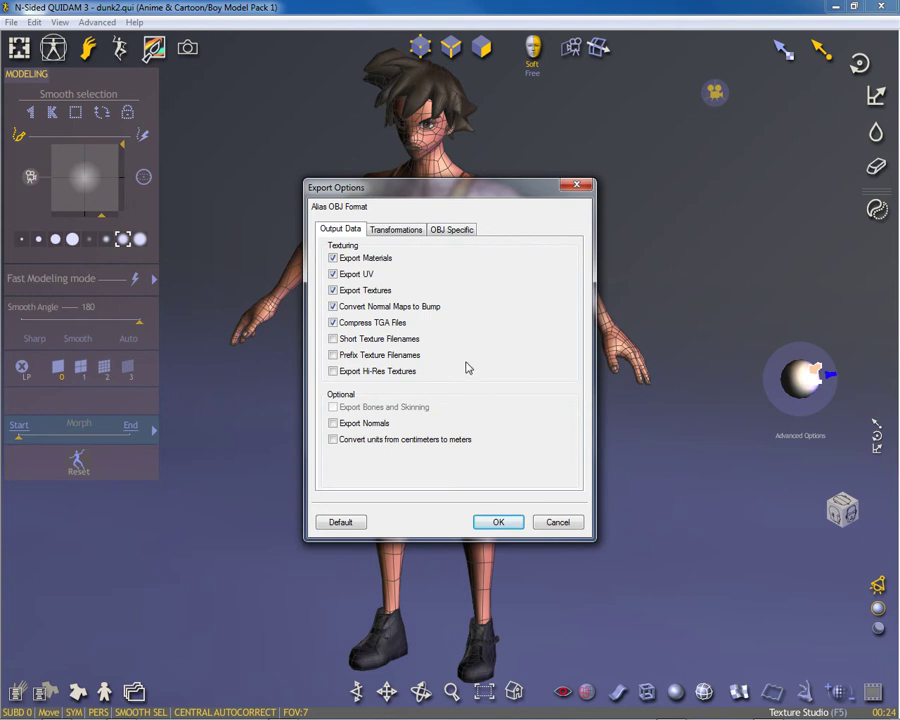
{"action": "left_click", "coordinate": [496, 520]}
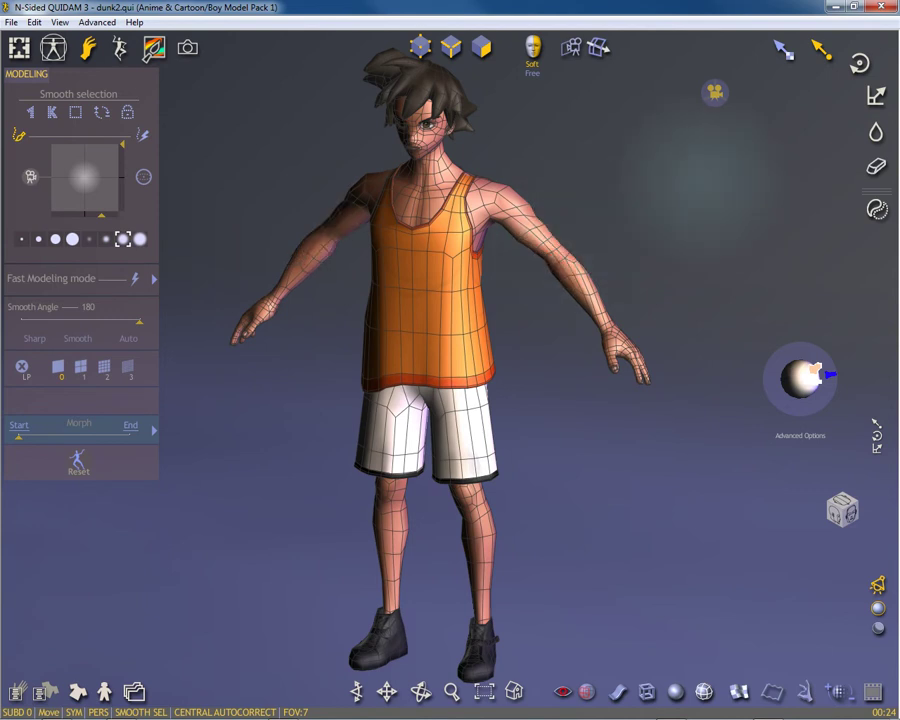
{"action": "left_click_drag", "start_coordinate": [890, 45], "coordinate": [361, 53]}
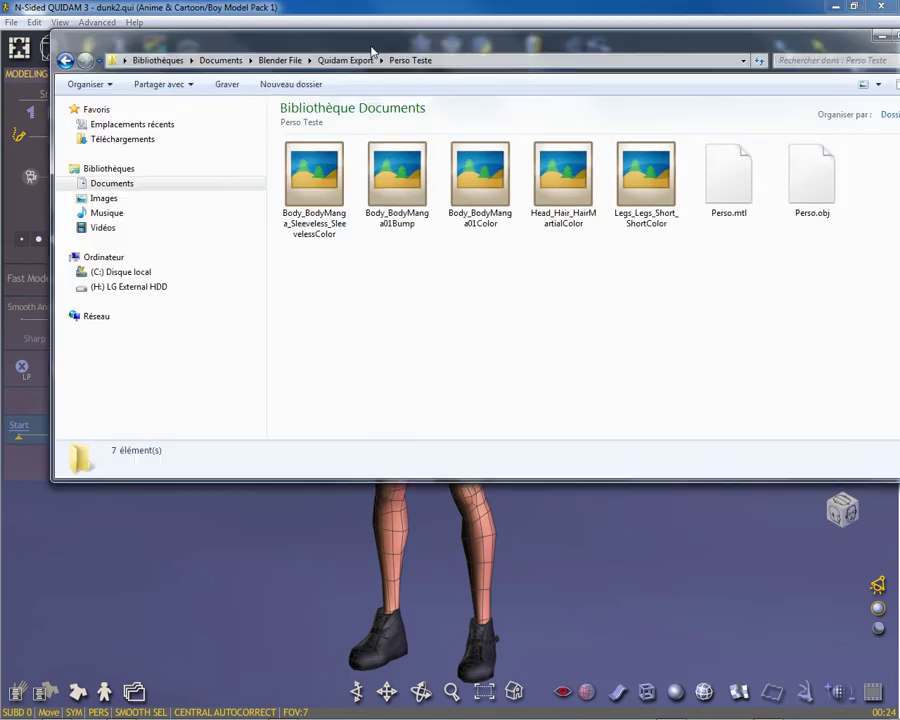
Preview the exported bump and colour texture maps in the photo viewer.
{"action": "left_click", "coordinate": [240, 188]}
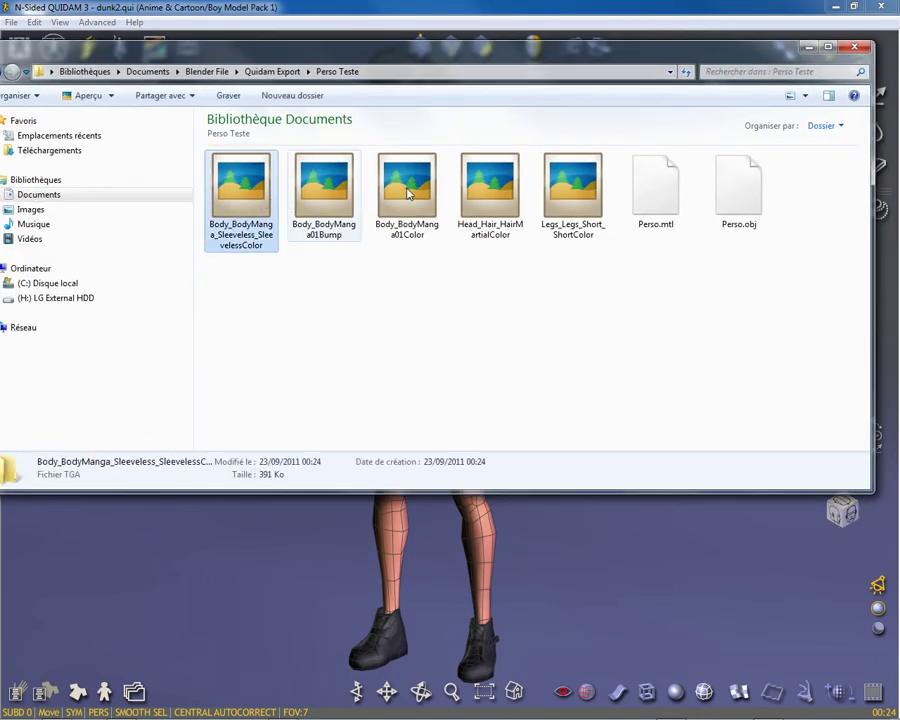
{"action": "left_click", "coordinate": [316, 205]}
{"action": "left_click", "coordinate": [258, 197]}
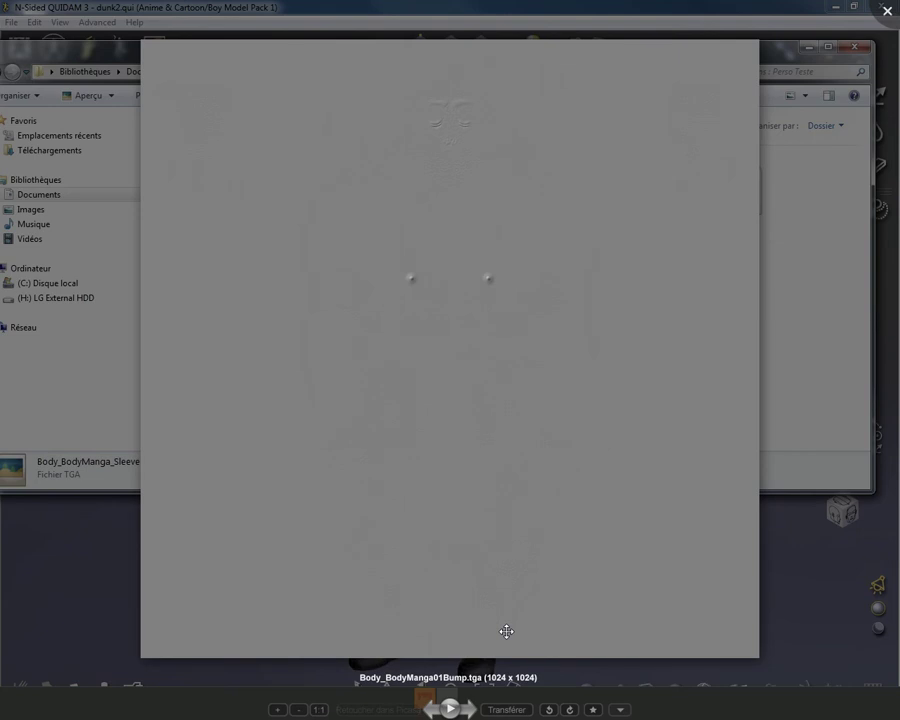
{"action": "key", "text": "Right"}
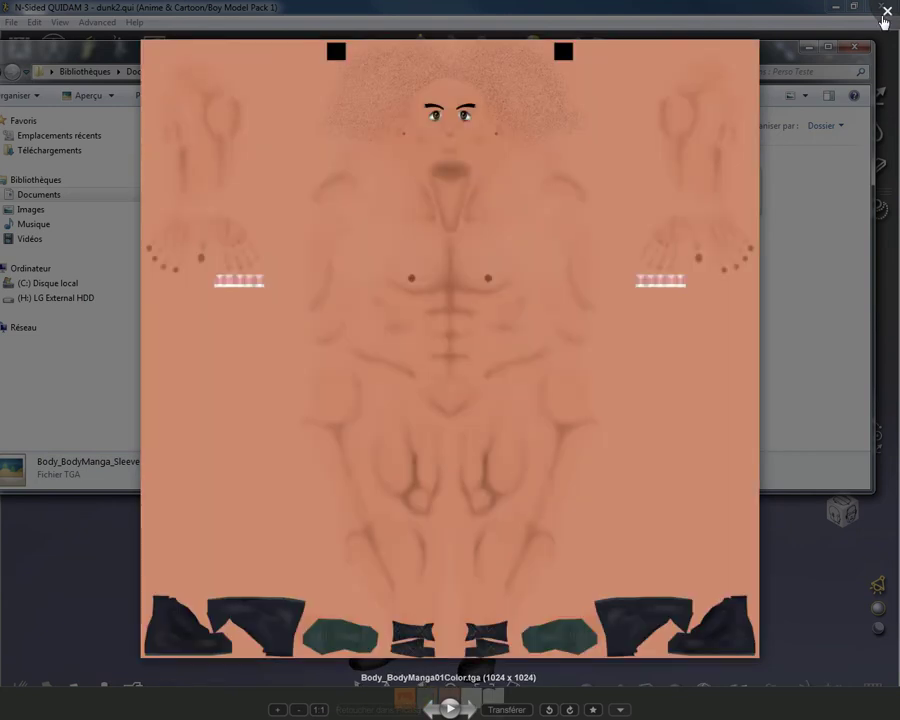
{"action": "left_click", "coordinate": [885, 14]}
Check the file sizes of the exported Perso.obj and Perso.mtl.
{"action": "left_click", "coordinate": [725, 199]}
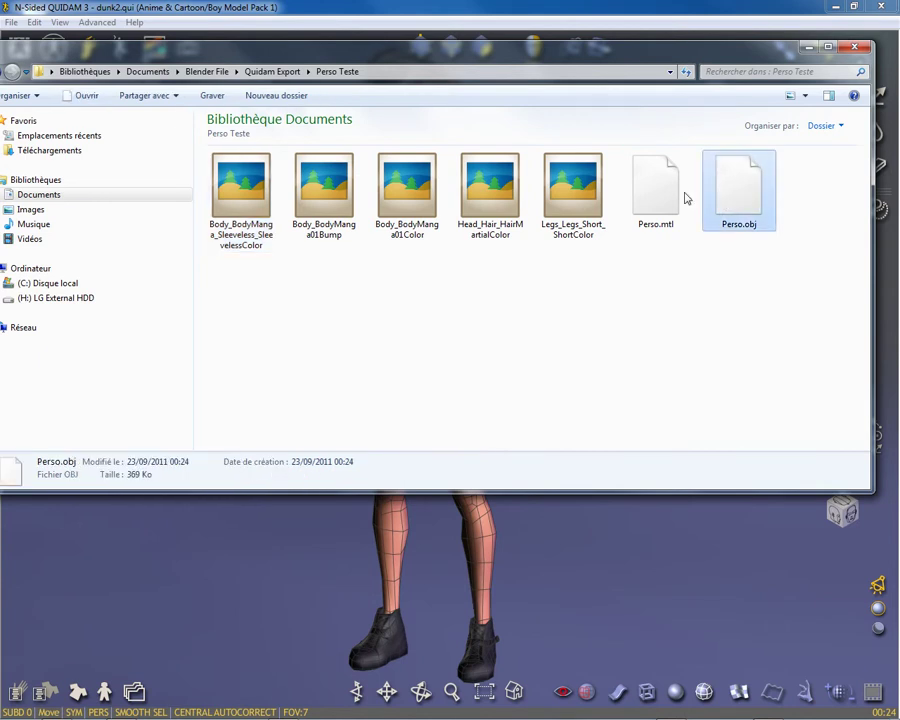
{"action": "left_click", "coordinate": [647, 191]}
{"action": "left_click", "coordinate": [727, 210]}
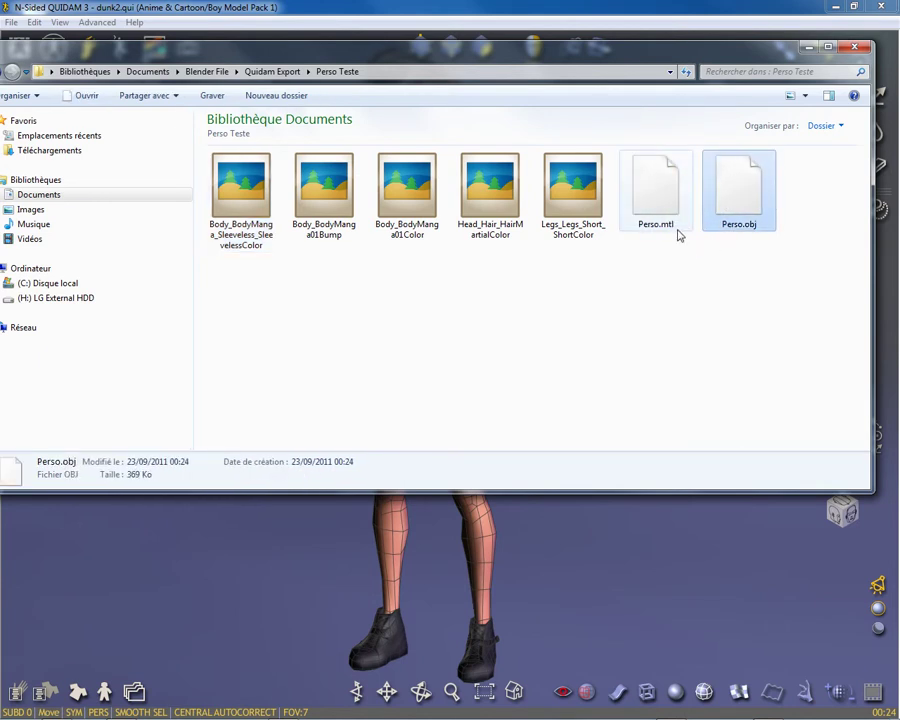
{"action": "left_click", "coordinate": [643, 183]}
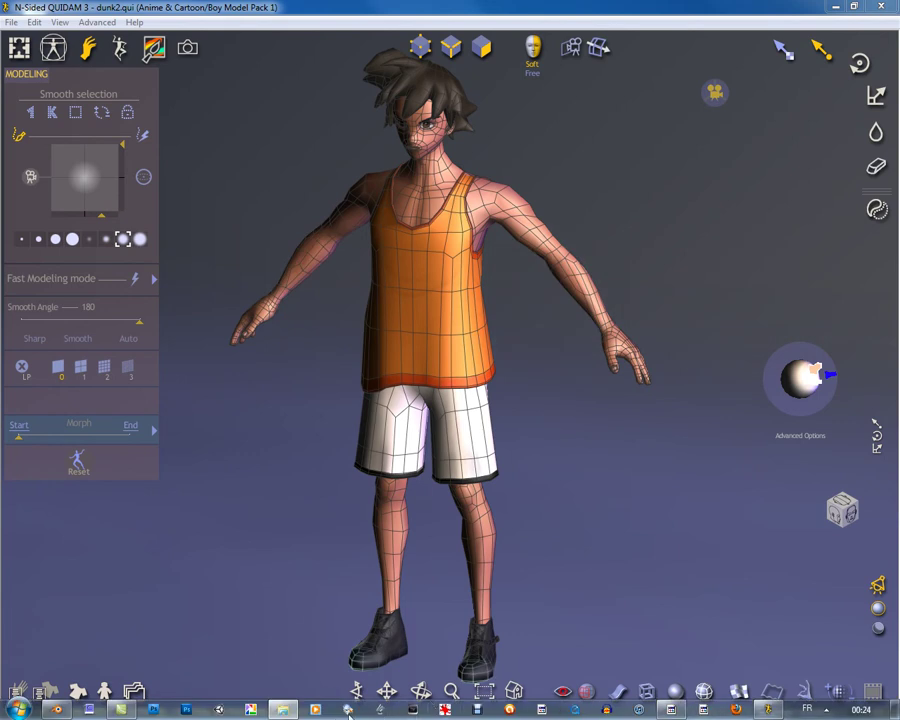
In Blender, delete the default cube with X and switch to an empty scene layer.
{"action": "left_click", "coordinate": [381, 710]}
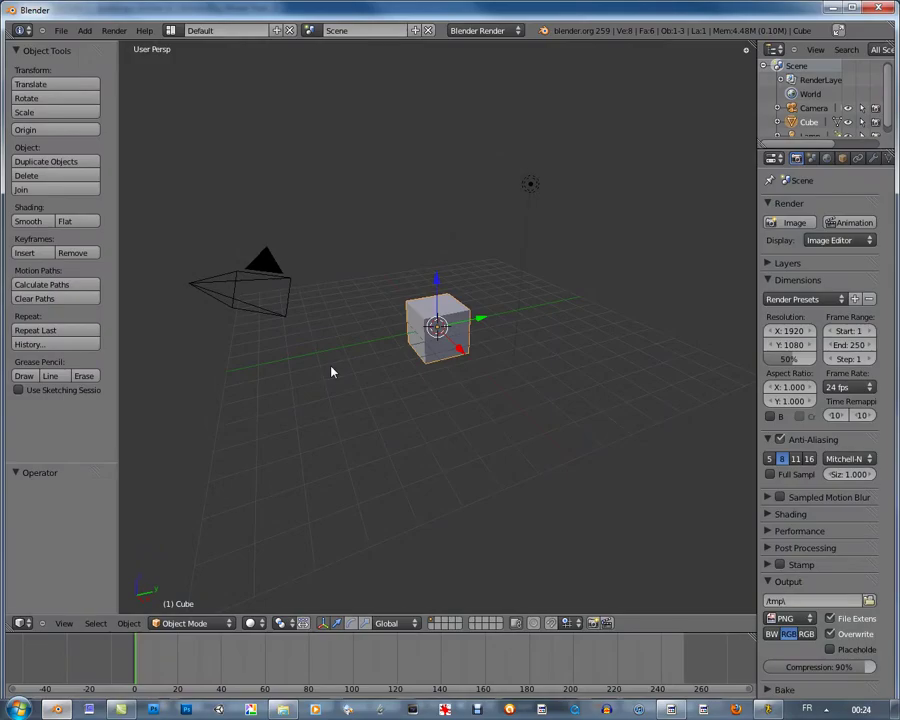
{"action": "mouse_move", "coordinate": [604, 315]}
{"action": "middle_mouse_down"}
{"action": "mouse_move", "coordinate": [582, 363]}
{"action": "mouse_move", "coordinate": [631, 300]}
{"action": "mouse_move", "coordinate": [558, 364]}
{"action": "mouse_move", "coordinate": [486, 334]}
{"action": "mouse_move", "coordinate": [653, 325]}
{"action": "mouse_move", "coordinate": [623, 285]}
{"action": "mouse_move", "coordinate": [440, 343]}
{"action": "mouse_move", "coordinate": [452, 382]}
{"action": "mouse_move", "coordinate": [436, 585]}
{"action": "middle_mouse_up"}
{"action": "key", "text": "x"}
{"action": "left_click", "coordinate": [440, 339]}
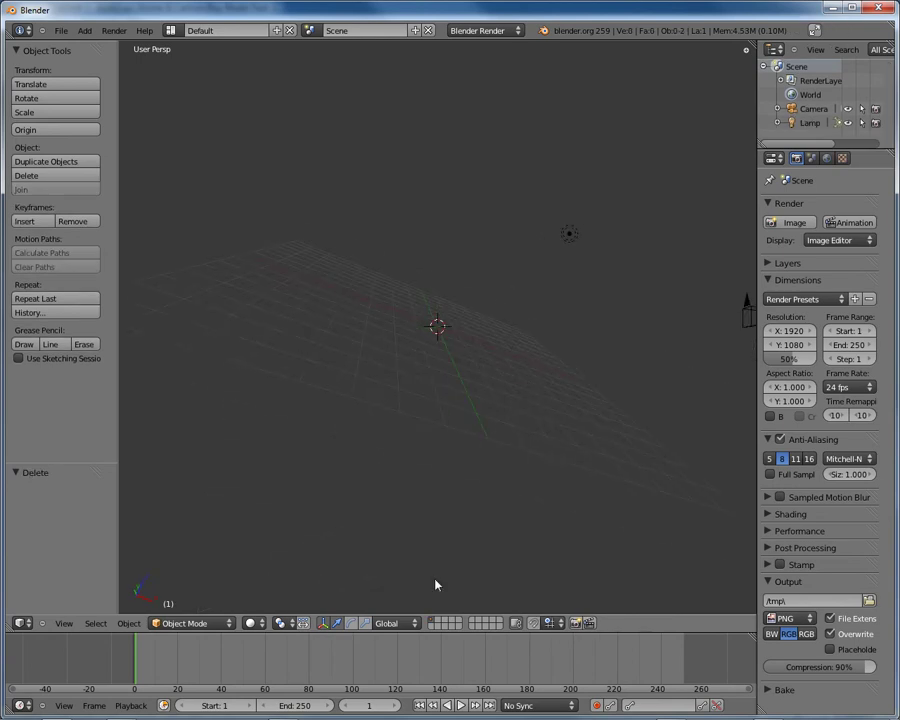
{"action": "left_click", "coordinate": [438, 627]}
Switch to top view and start a Wavefront OBJ import, pasting the Perso Teste folder path.
{"action": "key", "text": "KP_7"}
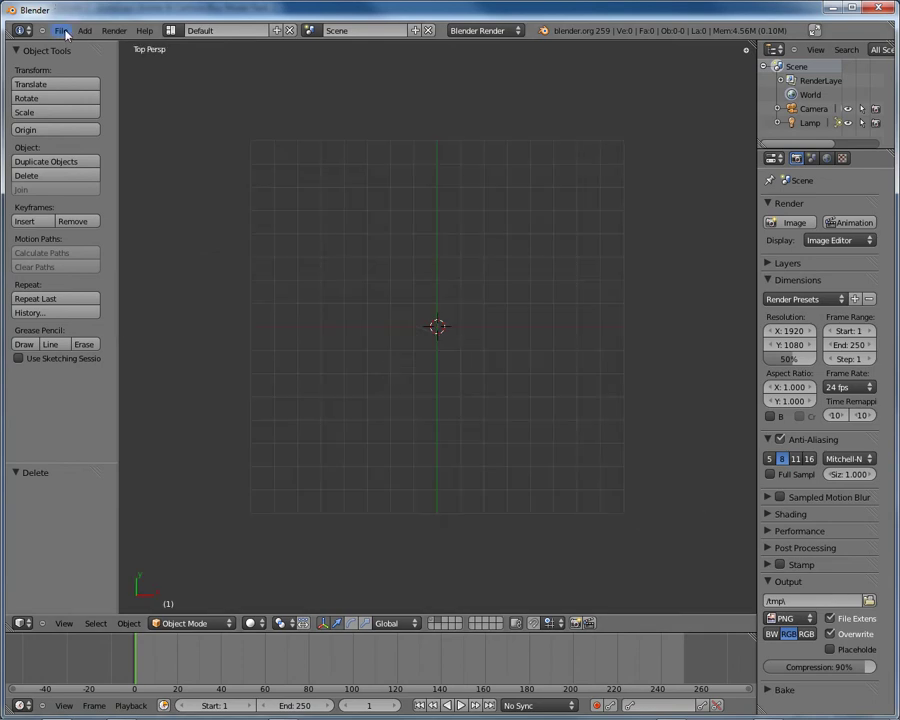
{"action": "left_click", "coordinate": [63, 32]}
{"action": "mouse_move", "coordinate": [100, 245]}
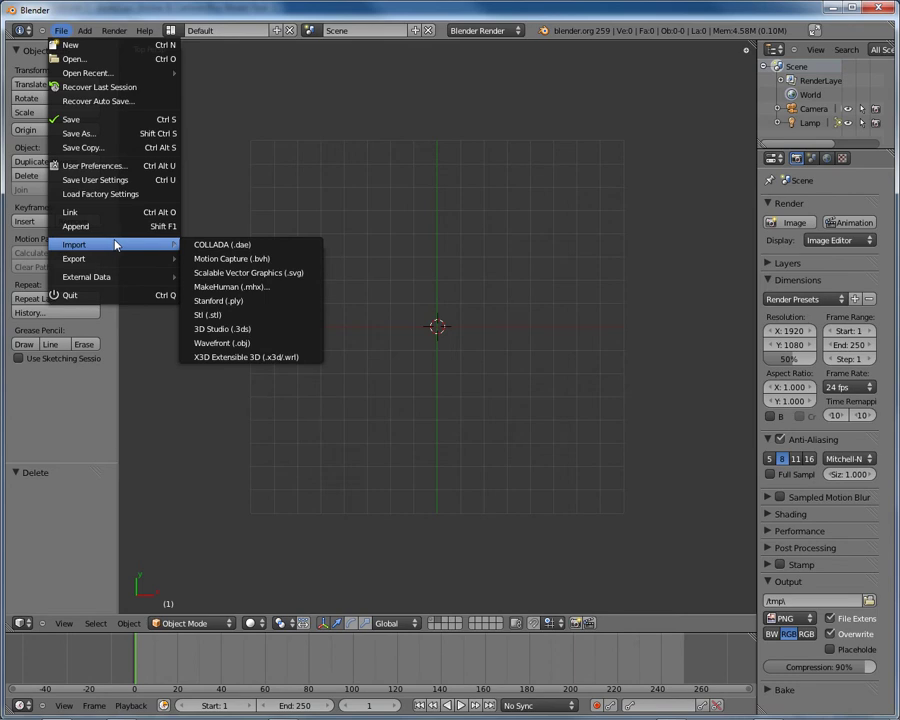
{"action": "left_click", "coordinate": [296, 343]}
{"action": "left_click", "coordinate": [328, 74]}
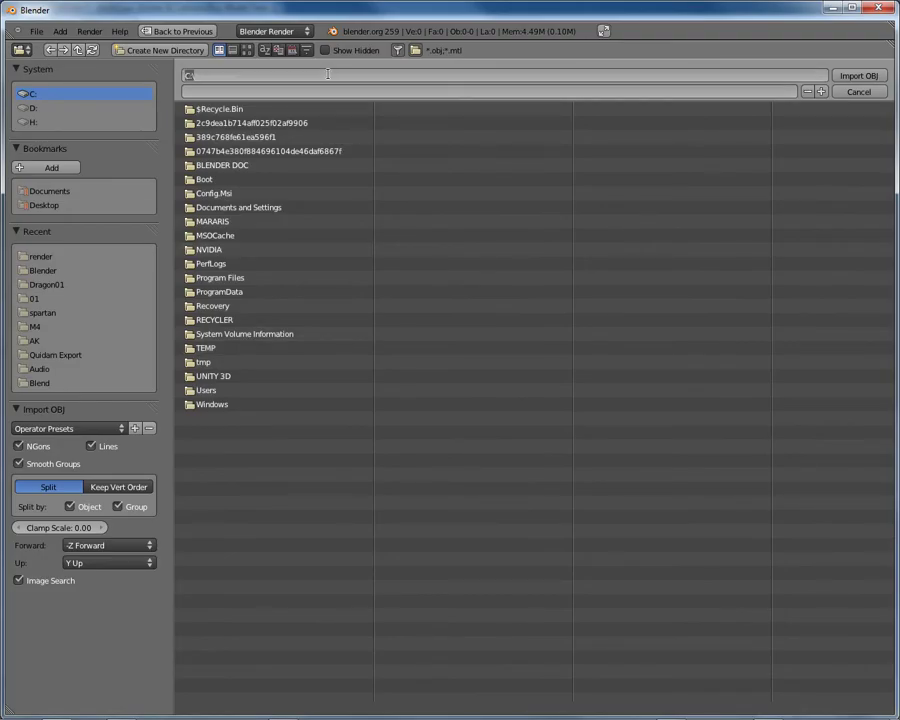
{"action": "type", "text": "C:\\Users\\Casepix\\Documents\\Blender File\\Quidam Export\\Perso Teste"}
{"action": "key", "text": "Return"}
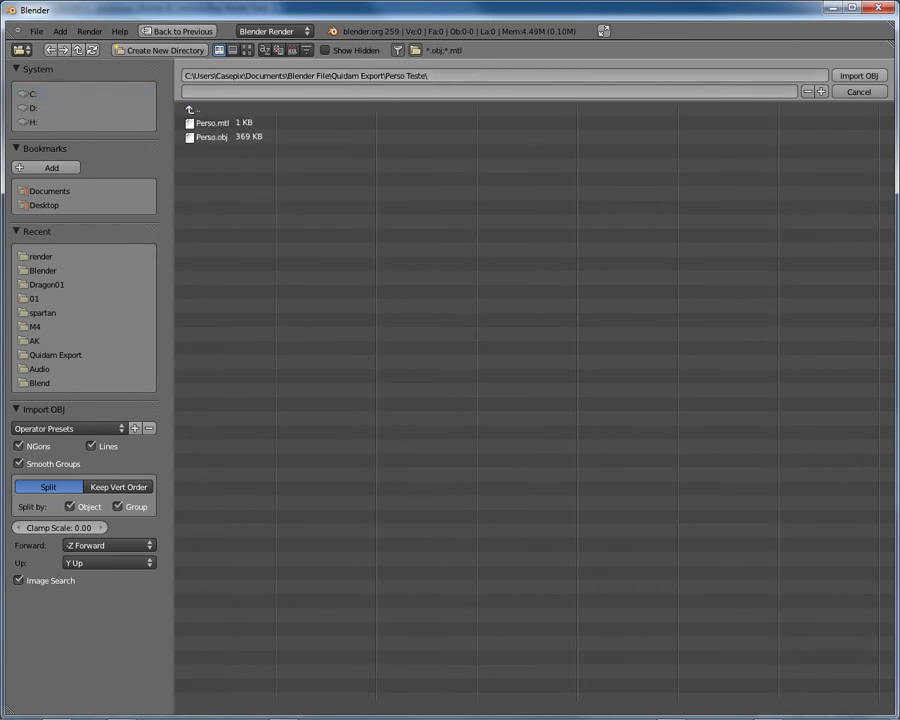
Check the Perso Teste folder in Explorer, then choose Perso.obj for import.
{"action": "key", "text": "alt+Tab"}
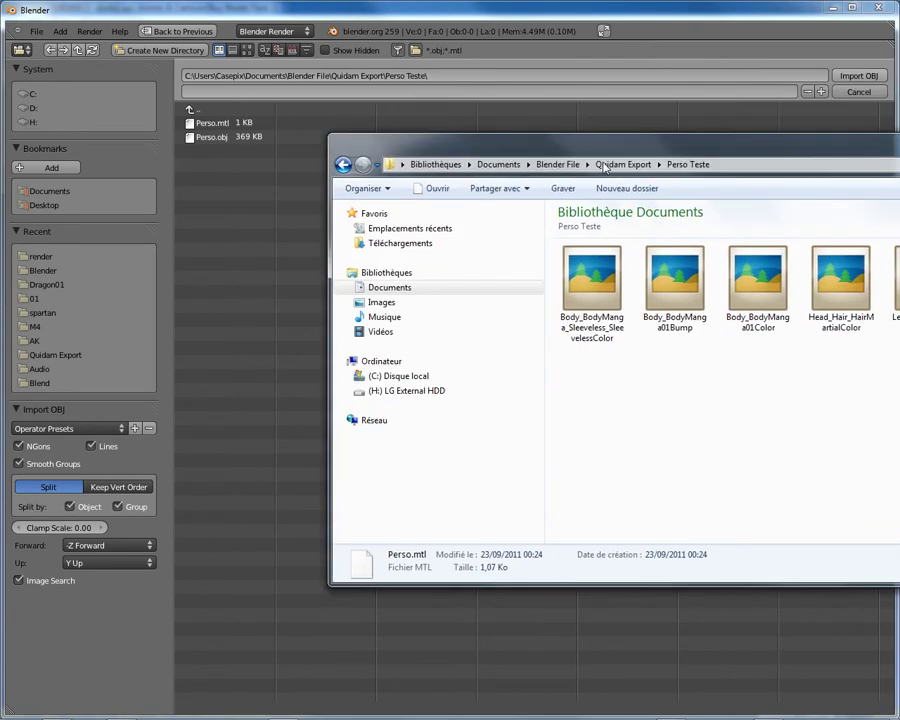
{"action": "left_click", "coordinate": [665, 184]}
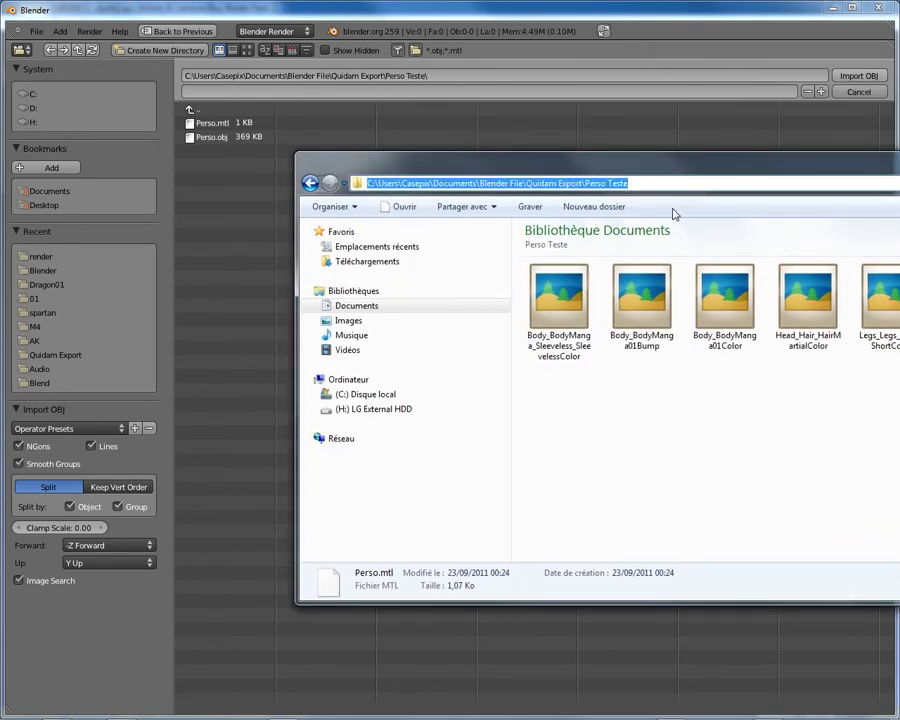
{"action": "left_click_drag", "start_coordinate": [738, 166], "coordinate": [899, 166]}
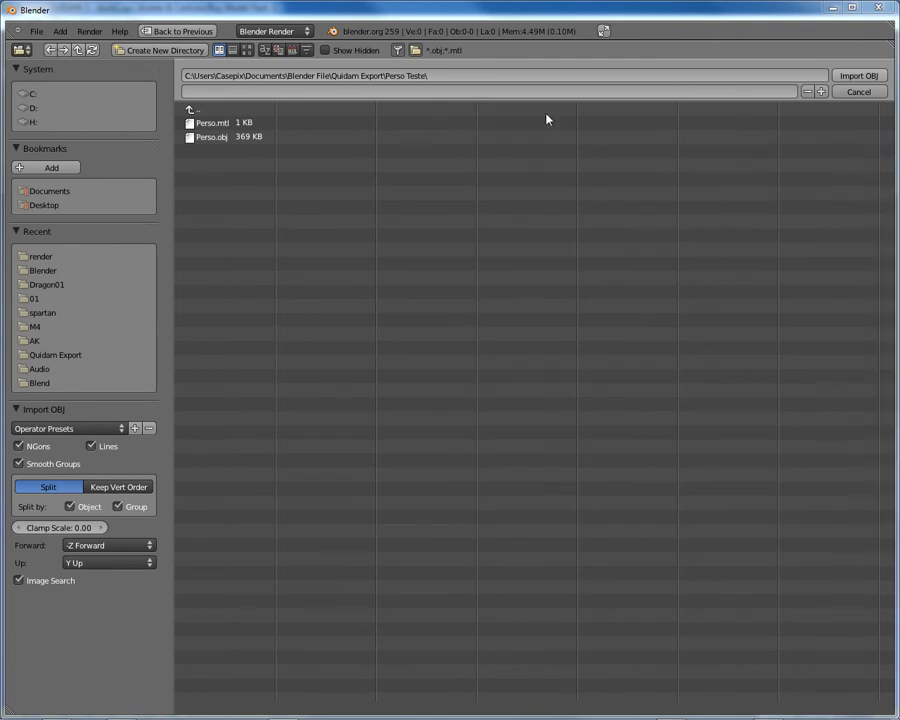
{"action": "left_click", "coordinate": [210, 137]}
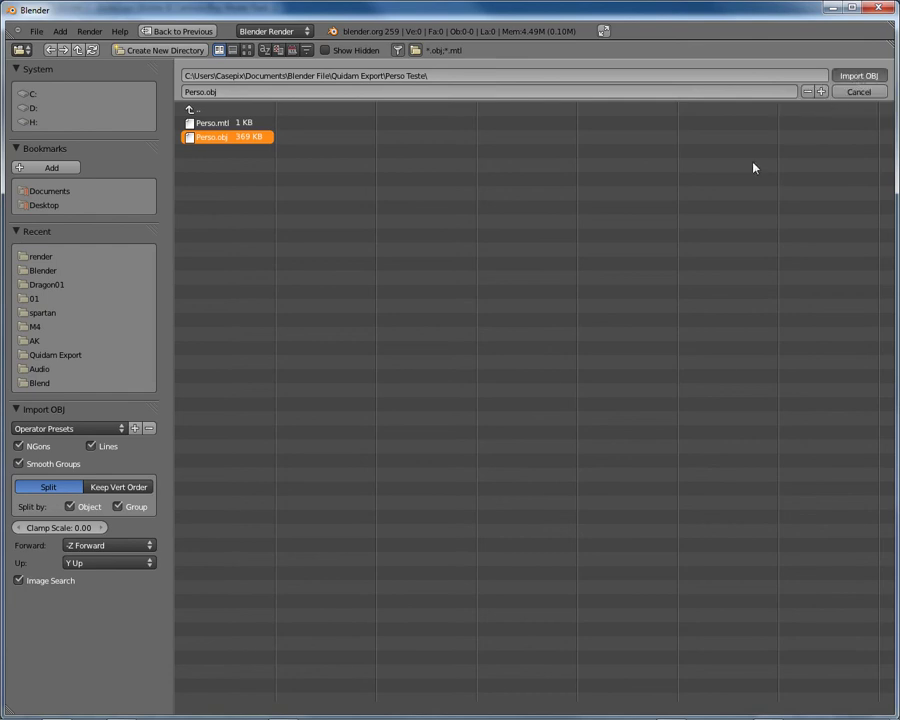
Frame the imported character in orthographic view and apply a first resize.
{"action": "scroll", "coordinate": [631, 287], "scroll_direction": "down", "scroll_amount": 3}
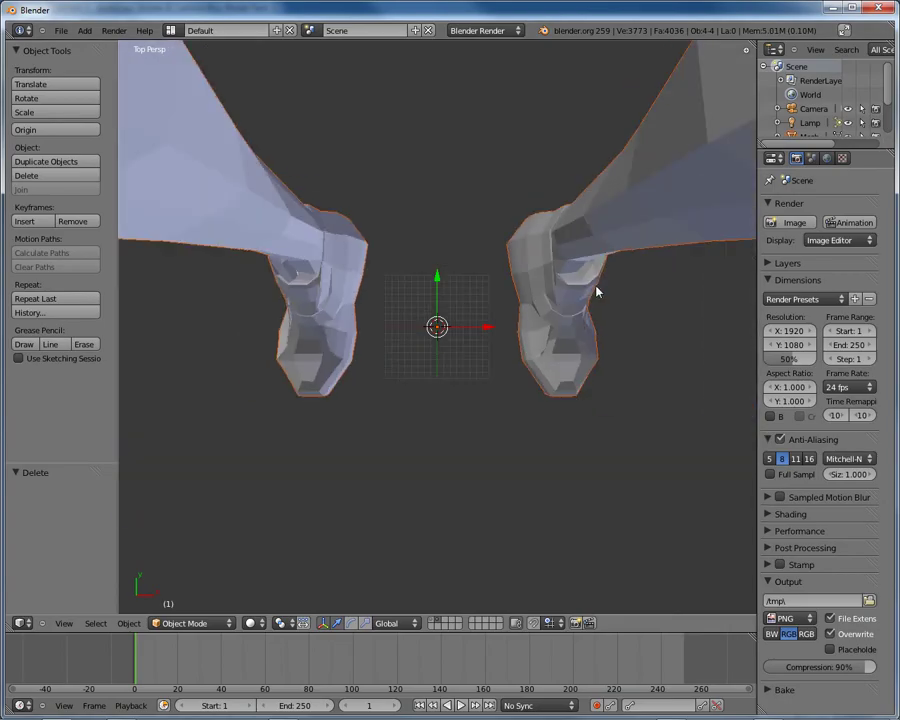
{"action": "scroll", "coordinate": [517, 326], "scroll_direction": "down", "scroll_amount": 3}
{"action": "scroll", "coordinate": [516, 325], "scroll_direction": "down", "scroll_amount": 2}
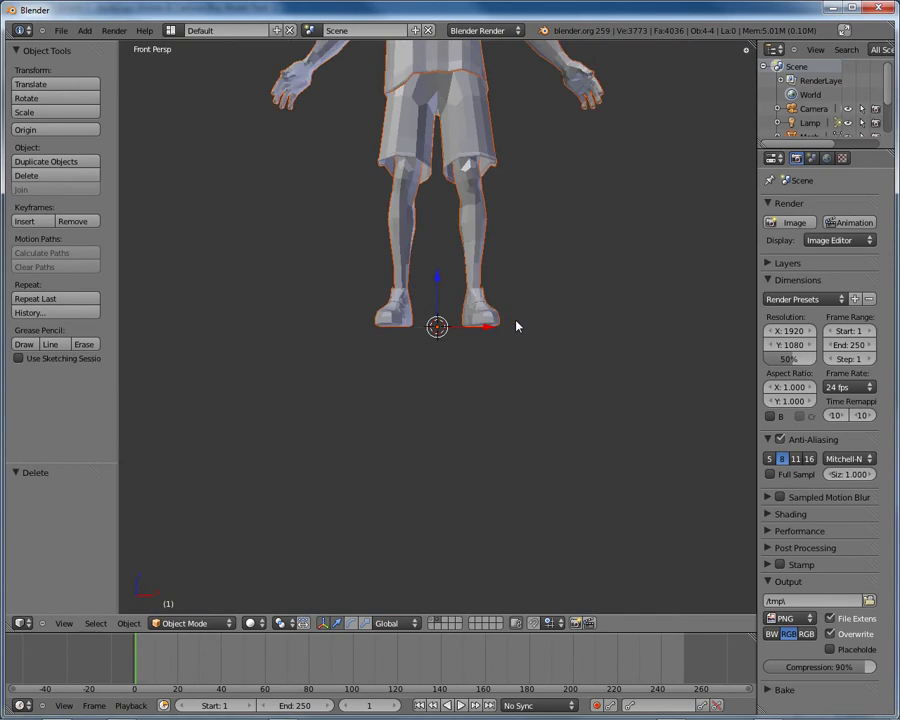
{"action": "scroll", "coordinate": [516, 325], "scroll_direction": "down", "scroll_amount": 3}
{"action": "key", "text": "KP_5"}
{"action": "scroll", "coordinate": [516, 325], "scroll_direction": "up", "scroll_amount": 2}
{"action": "scroll", "coordinate": [516, 325], "scroll_direction": "down", "scroll_amount": 2}
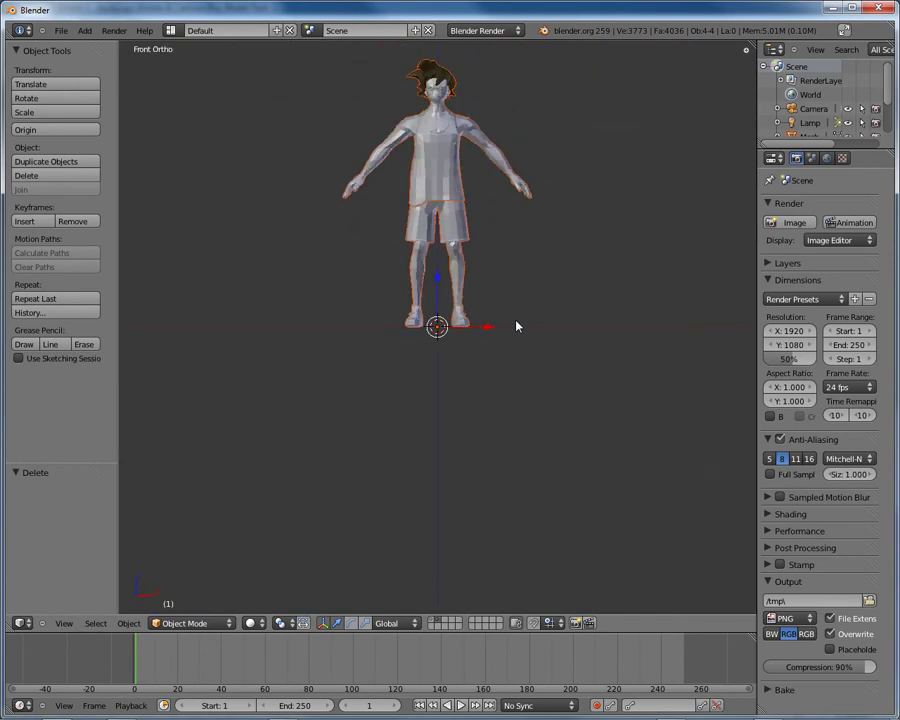
{"action": "middle_click_drag", "start_coordinate": [527, 259], "coordinate": [559, 365], "text": "shift"}
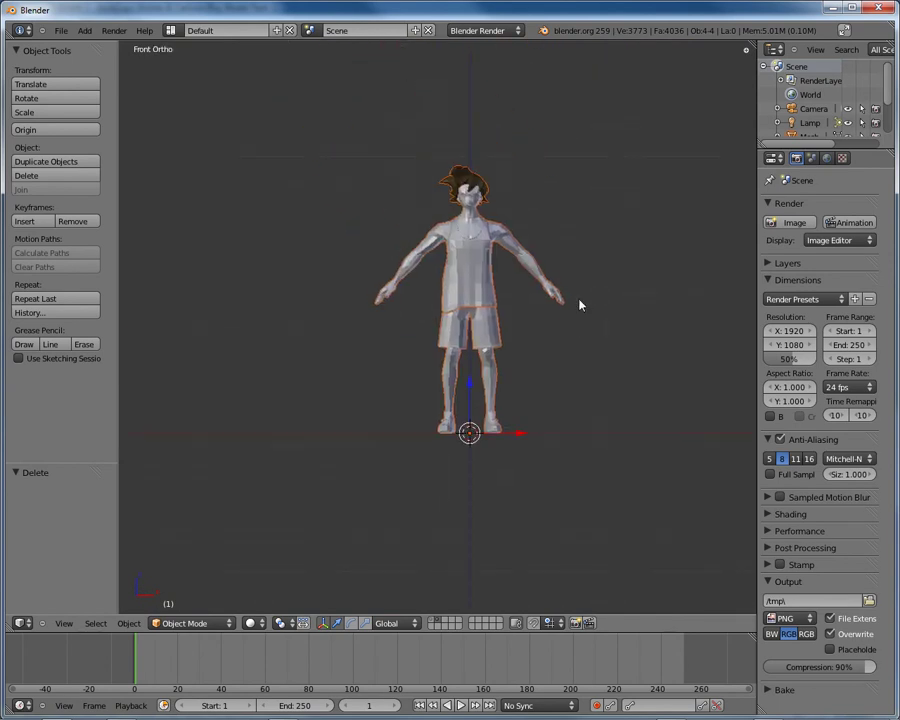
{"action": "key", "text": "s"}
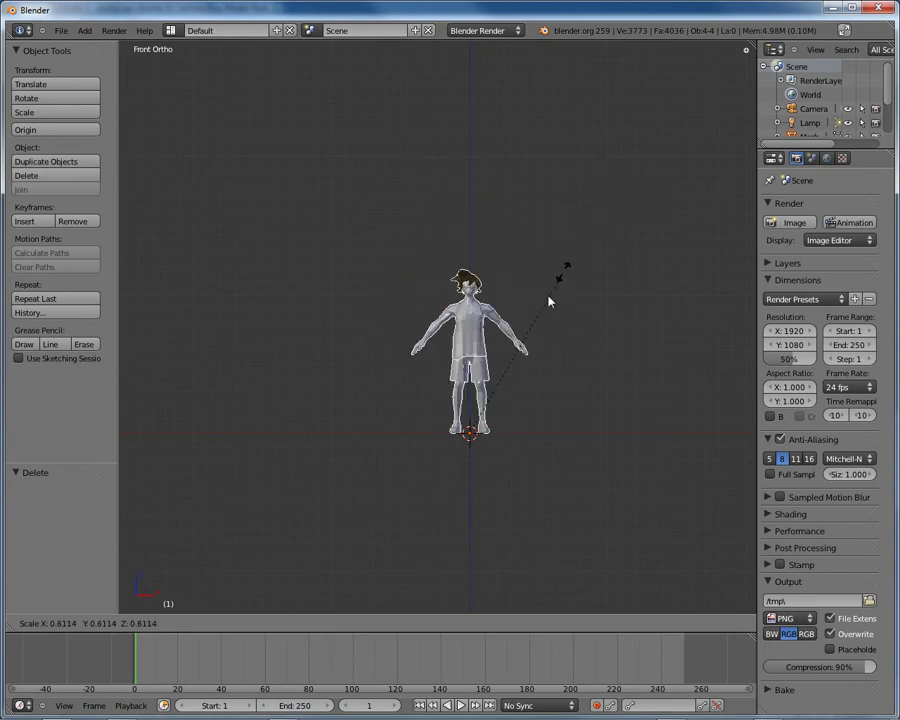
{"action": "left_click", "coordinate": [483, 421]}
{"action": "key", "text": "KP_Decimal"}
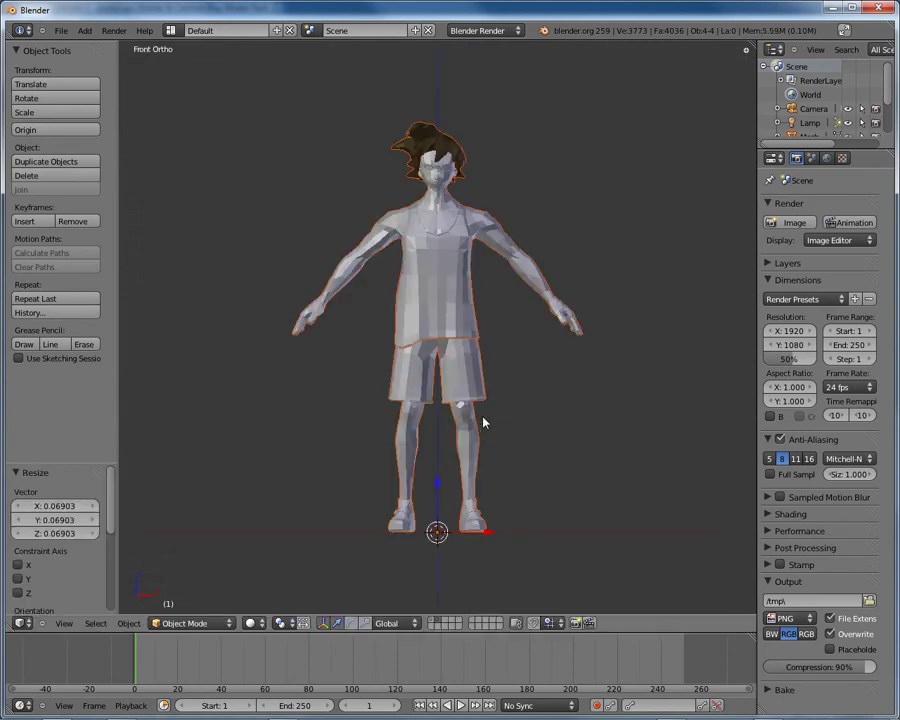
{"action": "middle_click_drag", "start_coordinate": [561, 303], "coordinate": [456, 323]}
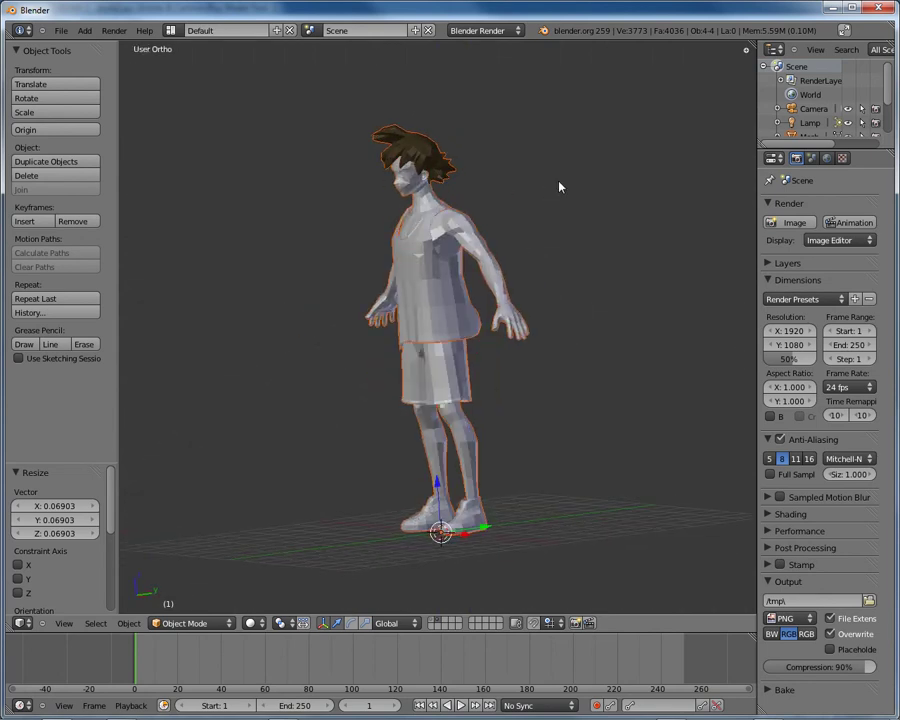
Resize the character to 0.332 and orbit around to inspect the body.
{"action": "key", "text": "s"}
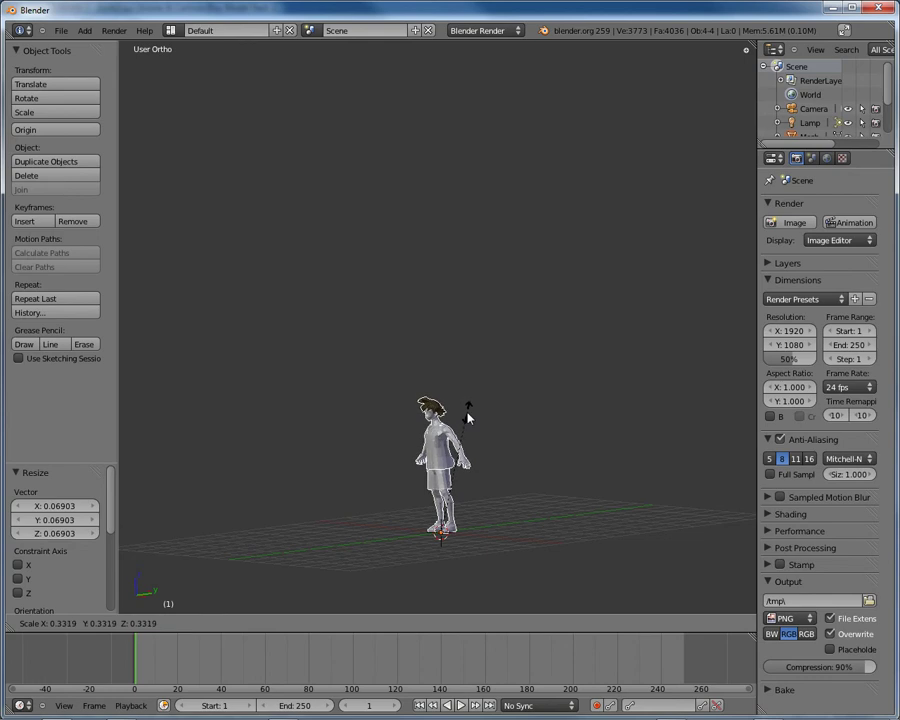
{"action": "left_click", "coordinate": [468, 412]}
{"action": "middle_click_drag", "start_coordinate": [518, 418], "coordinate": [661, 372]}
{"action": "scroll", "coordinate": [524, 424], "scroll_direction": "up", "scroll_amount": 4}
{"action": "scroll", "coordinate": [398, 281], "scroll_direction": "down", "scroll_amount": 3, "text": "shift"}
{"action": "scroll", "coordinate": [455, 268], "scroll_direction": "down", "scroll_amount": 2}
{"action": "scroll", "coordinate": [454, 267], "scroll_direction": "up", "scroll_amount": 4}
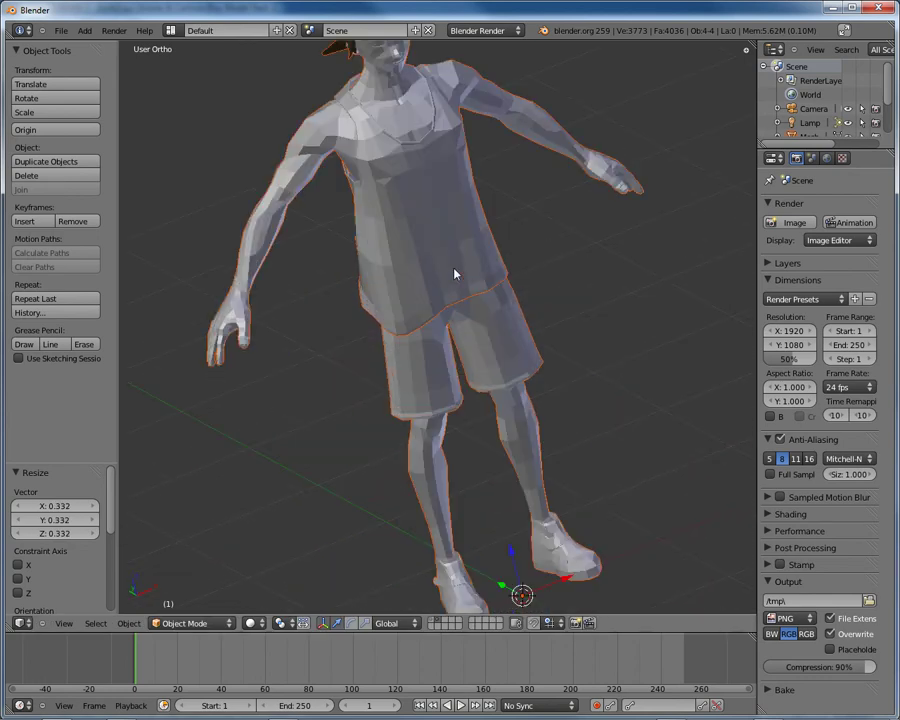
{"action": "middle_click_drag", "start_coordinate": [546, 357], "coordinate": [418, 410]}
{"action": "scroll", "coordinate": [440, 385], "scroll_direction": "down", "scroll_amount": 1}
{"action": "scroll", "coordinate": [520, 355], "scroll_direction": "down", "scroll_amount": 2}
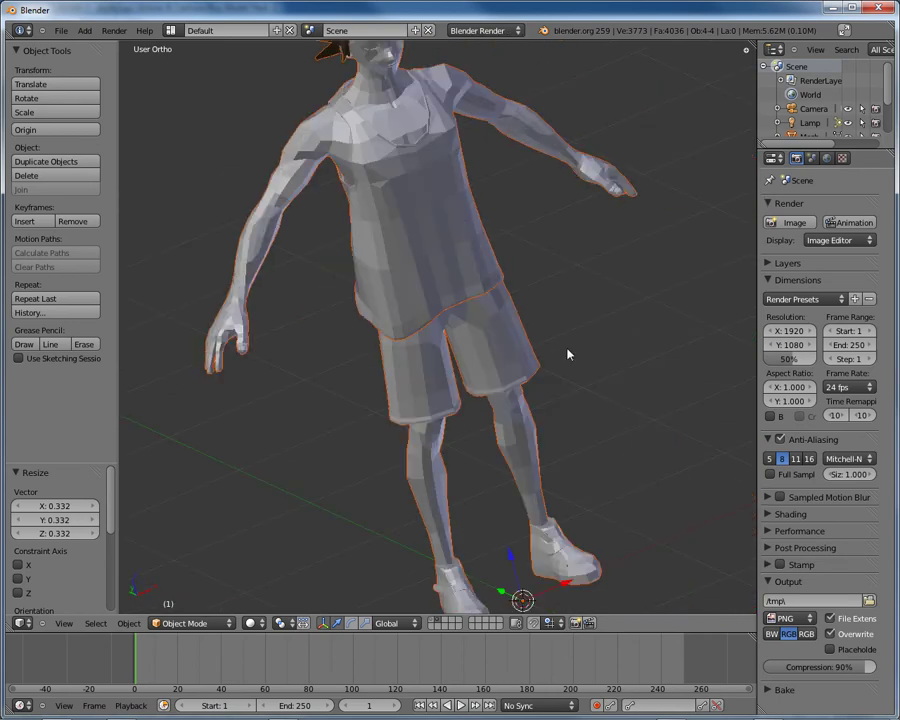
{"action": "scroll", "coordinate": [585, 395], "scroll_direction": "down", "scroll_amount": 2}
{"action": "mouse_move", "coordinate": [578, 447]}
{"action": "middle_mouse_down"}
{"action": "mouse_move", "coordinate": [446, 500]}
{"action": "mouse_move", "coordinate": [531, 404]}
{"action": "mouse_move", "coordinate": [499, 386]}
{"action": "middle_mouse_up"}
Resize the character to 0.711 and recentre it in front view.
{"action": "key", "text": "s"}
{"action": "left_click", "coordinate": [545, 350]}
{"action": "key", "text": "KP_1"}
{"action": "scroll", "coordinate": [499, 386], "scroll_direction": "up", "scroll_amount": 1}
{"action": "scroll", "coordinate": [501, 391], "scroll_direction": "up", "scroll_amount": 2}
{"action": "scroll", "coordinate": [341, 307], "scroll_direction": "down", "scroll_amount": 1}
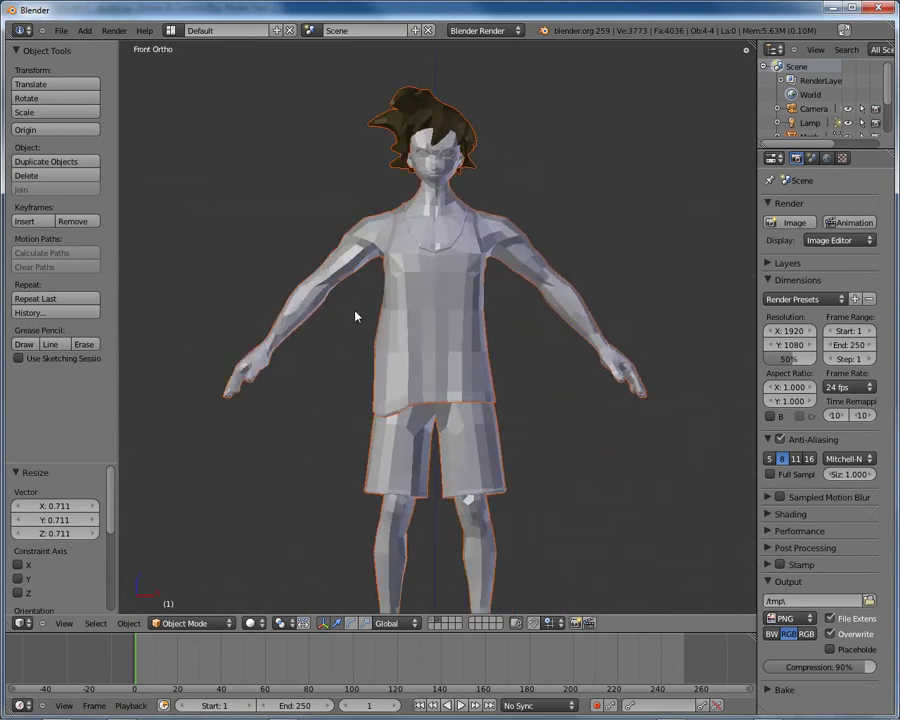
{"action": "scroll", "coordinate": [357, 315], "scroll_direction": "down", "scroll_amount": 2}
{"action": "middle_click_drag", "start_coordinate": [362, 321], "coordinate": [406, 341], "text": "shift"}
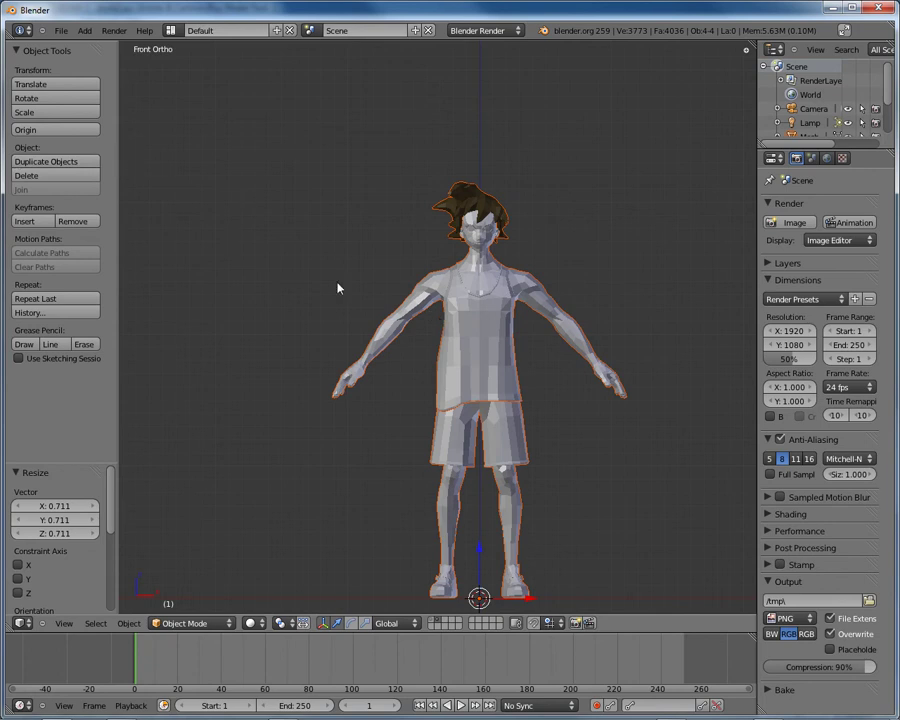
Apply Shading: Smooth to the shirt, body, hair and shorts meshes in turn.
{"action": "right_click", "coordinate": [440, 311]}
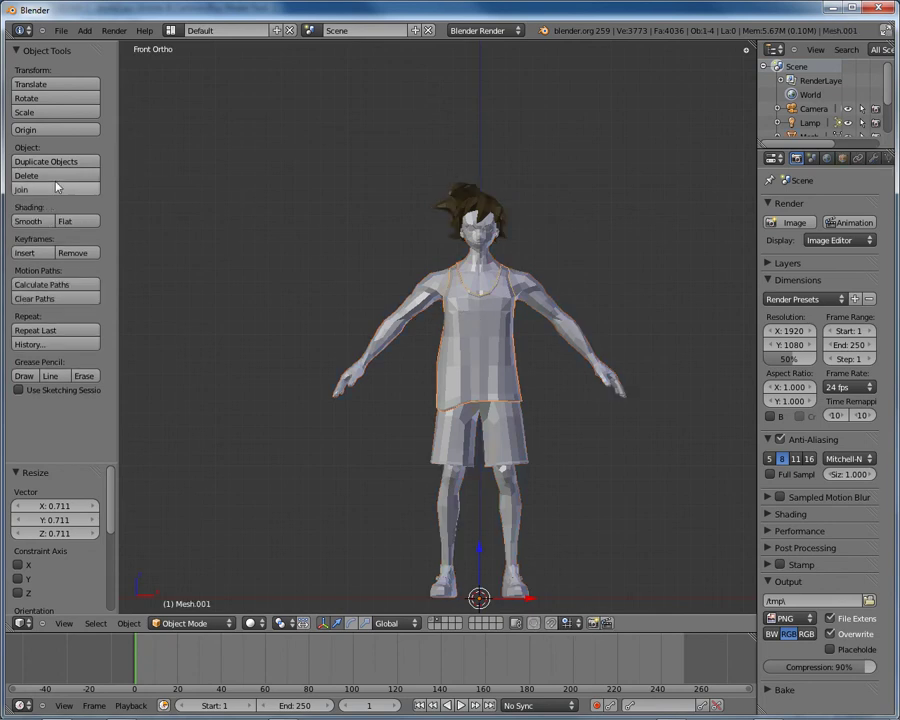
{"action": "left_click", "coordinate": [27, 224]}
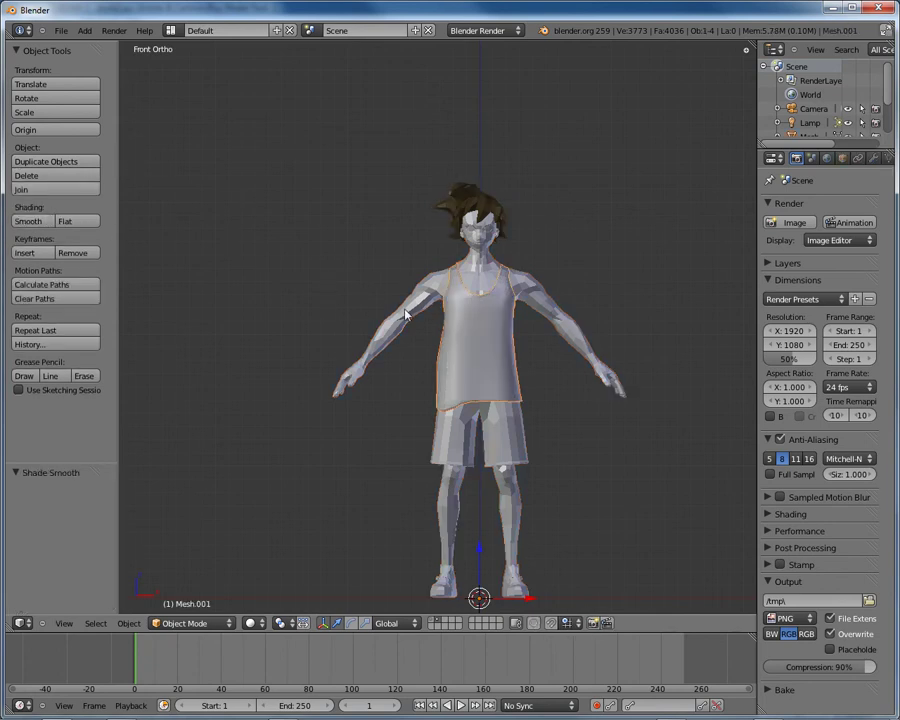
{"action": "right_click", "coordinate": [407, 316]}
{"action": "left_click", "coordinate": [27, 221]}
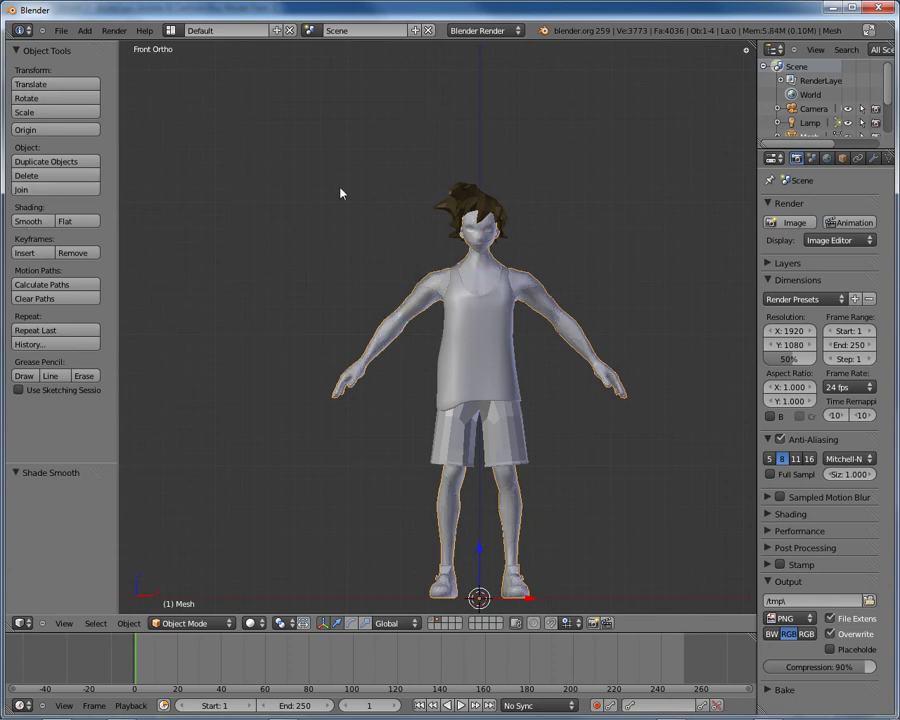
{"action": "right_click", "coordinate": [455, 205]}
{"action": "left_click", "coordinate": [27, 221]}
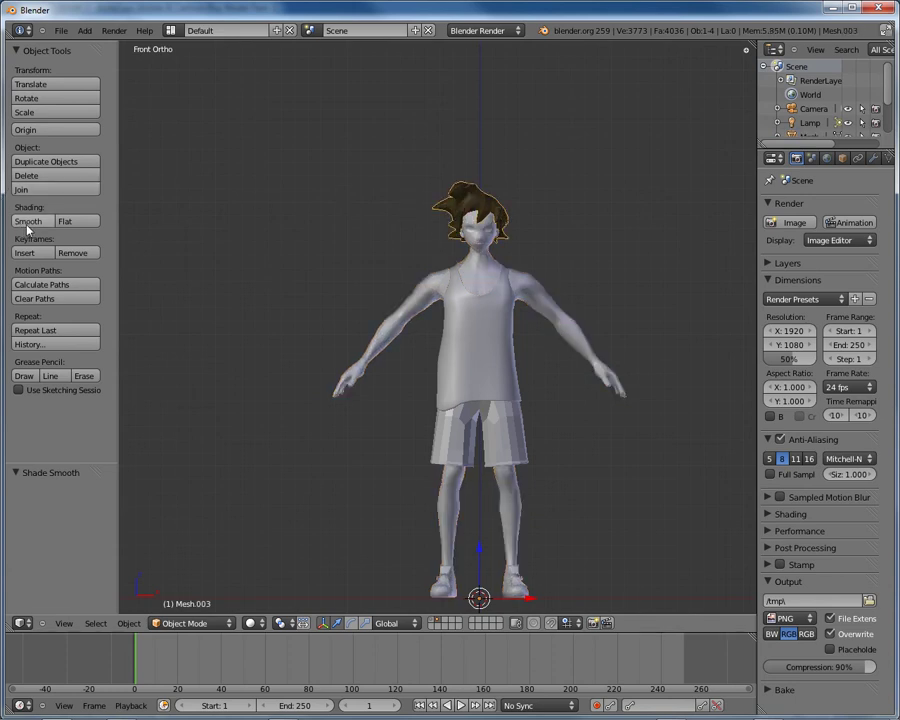
{"action": "right_click", "coordinate": [503, 425]}
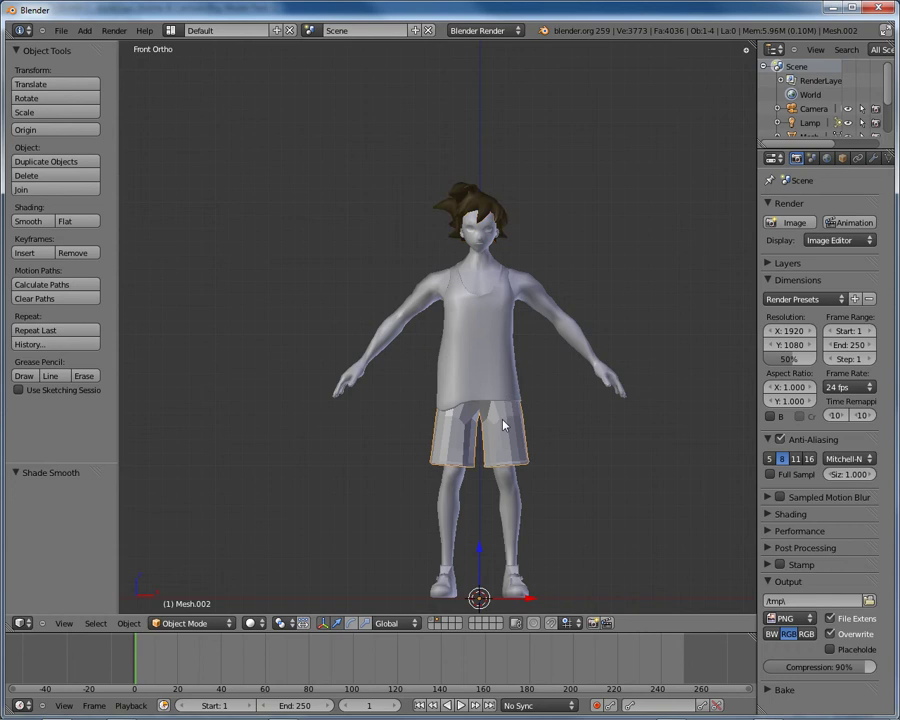
{"action": "left_click", "coordinate": [28, 221]}
{"action": "mouse_move", "coordinate": [586, 207]}
{"action": "middle_mouse_down"}
{"action": "mouse_move", "coordinate": [482, 251]}
{"action": "mouse_move", "coordinate": [390, 329]}
{"action": "mouse_move", "coordinate": [346, 392]}
{"action": "mouse_move", "coordinate": [545, 373]}
{"action": "mouse_move", "coordinate": [512, 287]}
{"action": "mouse_move", "coordinate": [551, 305]}
{"action": "middle_mouse_up"}
{"action": "scroll", "coordinate": [590, 318], "scroll_direction": "up", "scroll_amount": 3}
{"action": "key", "text": "Tab"}
{"action": "scroll", "coordinate": [619, 330], "scroll_direction": "up", "scroll_amount": 1}
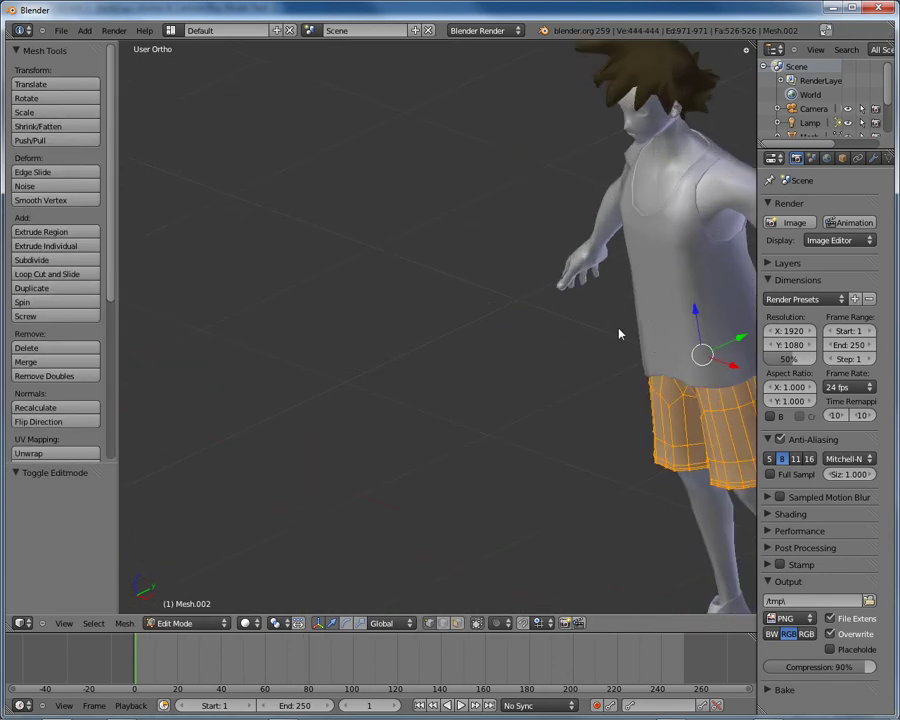
{"action": "key", "text": "Tab"}
{"action": "right_click", "coordinate": [676, 262]}
{"action": "key", "text": "Tab"}
{"action": "middle_click_drag", "start_coordinate": [689, 231], "coordinate": [668, 262]}
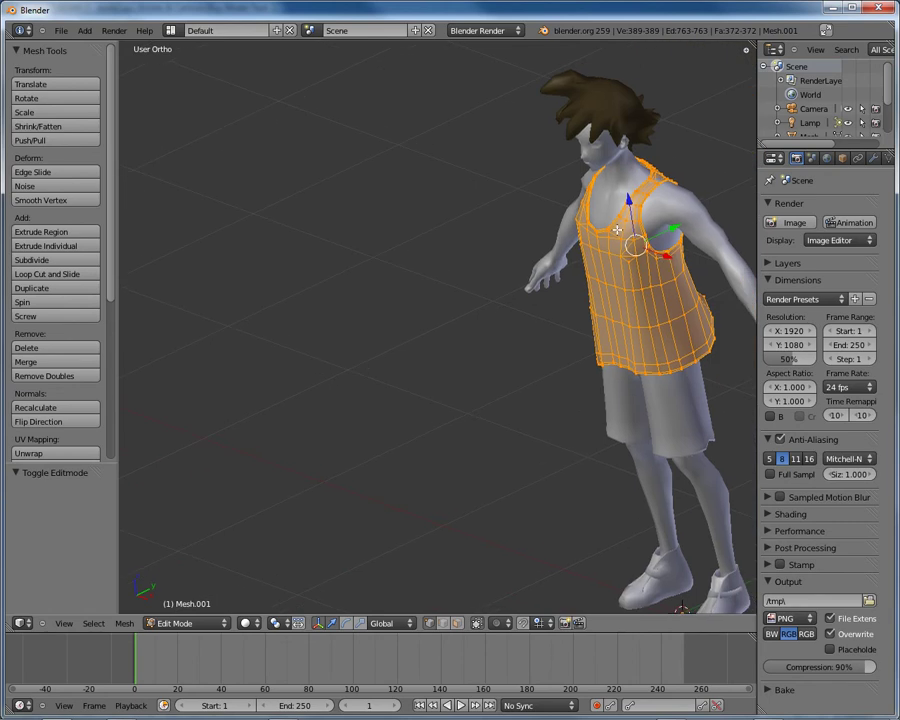
{"action": "key", "text": "Tab"}
{"action": "right_click", "coordinate": [608, 197]}
{"action": "key", "text": "Tab"}
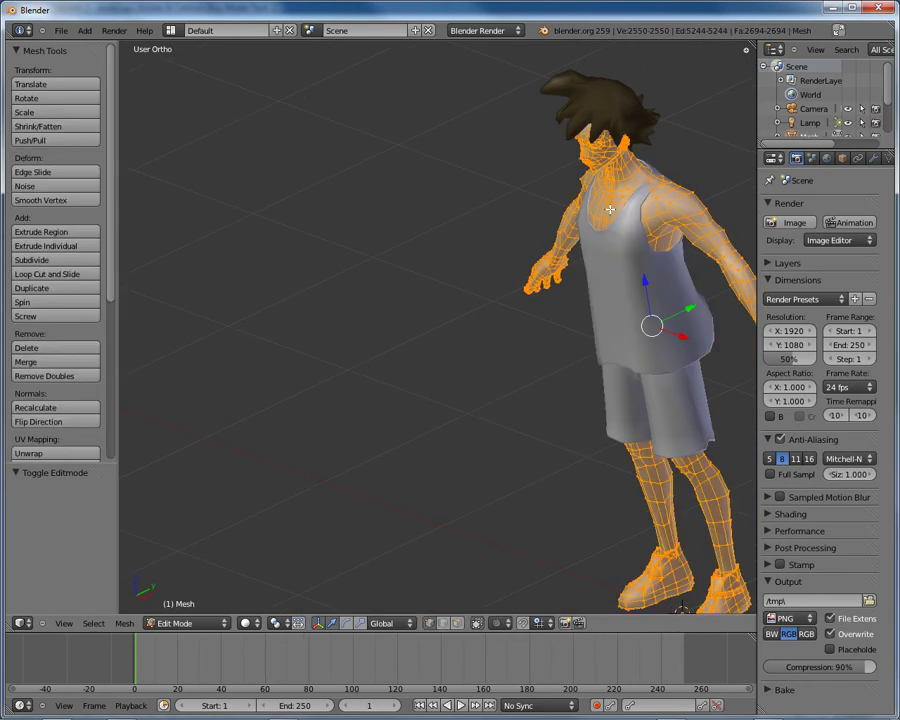
{"action": "scroll", "coordinate": [610, 209], "scroll_direction": "down", "scroll_amount": 2}
{"action": "key", "text": "Tab"}
{"action": "scroll", "coordinate": [592, 150], "scroll_direction": "down", "scroll_amount": 3}
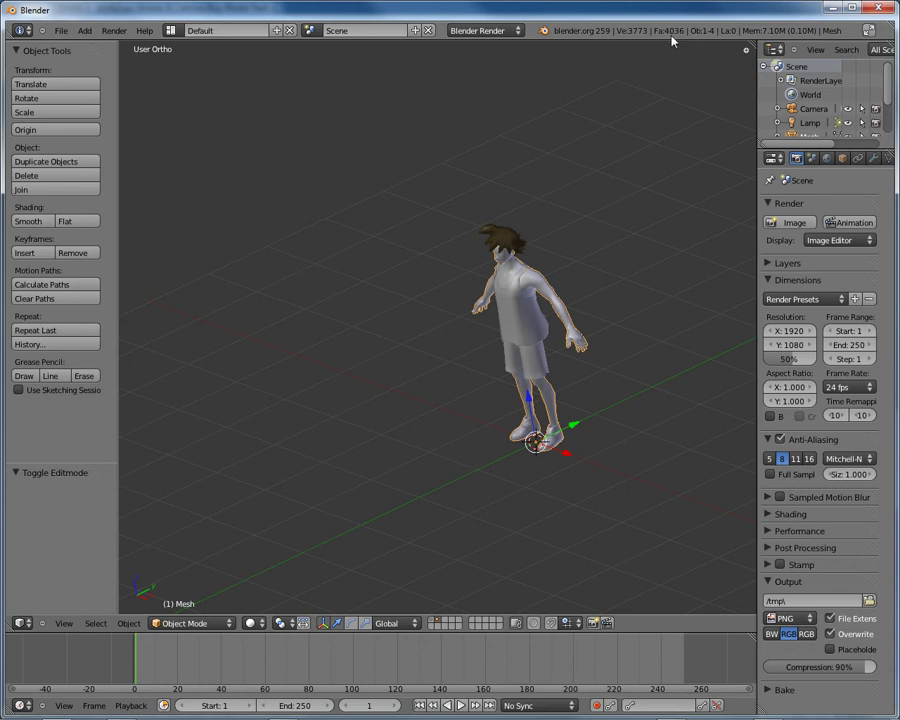
Switch the viewport to Textured shading and view the boy in Front Ortho.
{"action": "mouse_move", "coordinate": [400, 290]}
{"action": "middle_mouse_down"}
{"action": "mouse_move", "coordinate": [430, 307]}
{"action": "mouse_move", "coordinate": [486, 258]}
{"action": "mouse_move", "coordinate": [381, 341]}
{"action": "middle_mouse_up"}
{"action": "key", "text": "KP_1"}
{"action": "scroll", "coordinate": [484, 253], "scroll_direction": "up", "scroll_amount": 5}
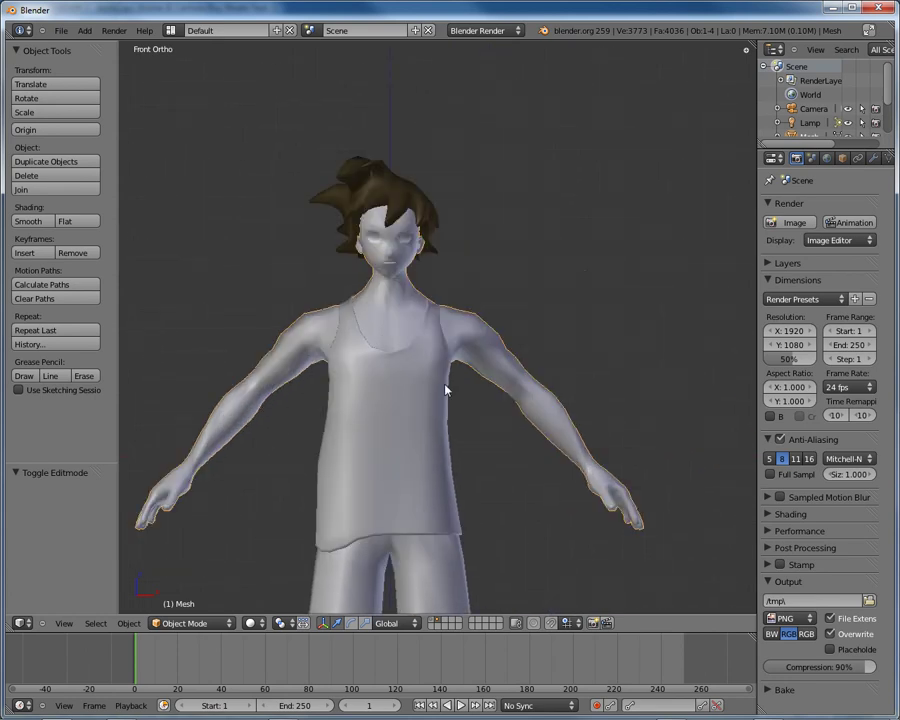
{"action": "scroll", "coordinate": [446, 388], "scroll_direction": "down", "scroll_amount": 5}
{"action": "mouse_move", "coordinate": [432, 374]}
{"action": "middle_mouse_down"}
{"action": "mouse_move", "coordinate": [464, 333]}
{"action": "mouse_move", "coordinate": [381, 521]}
{"action": "mouse_move", "coordinate": [311, 604]}
{"action": "middle_mouse_up"}
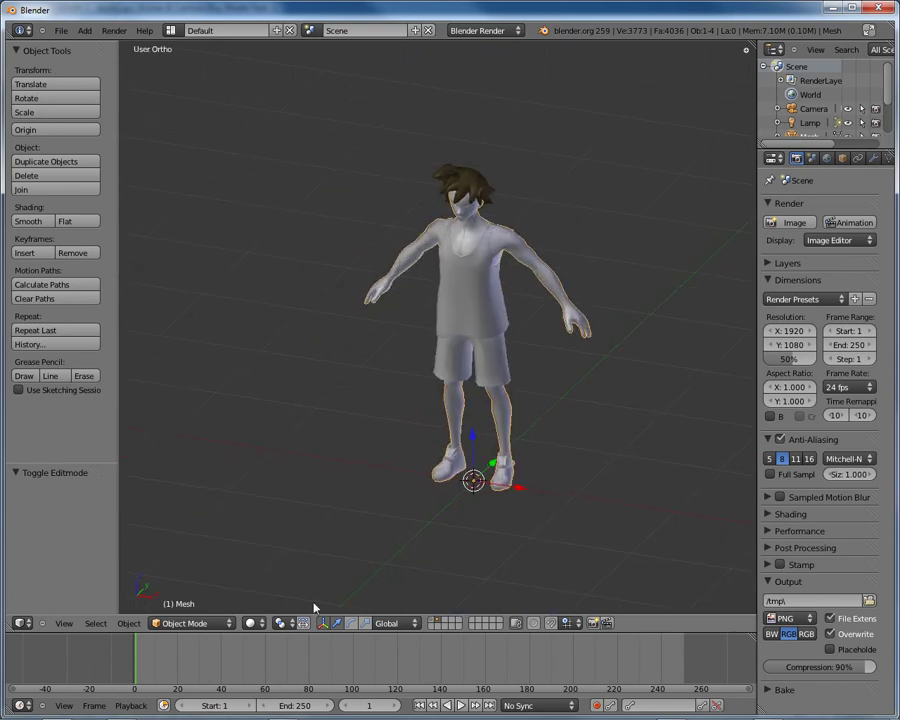
{"action": "left_click", "coordinate": [253, 623]}
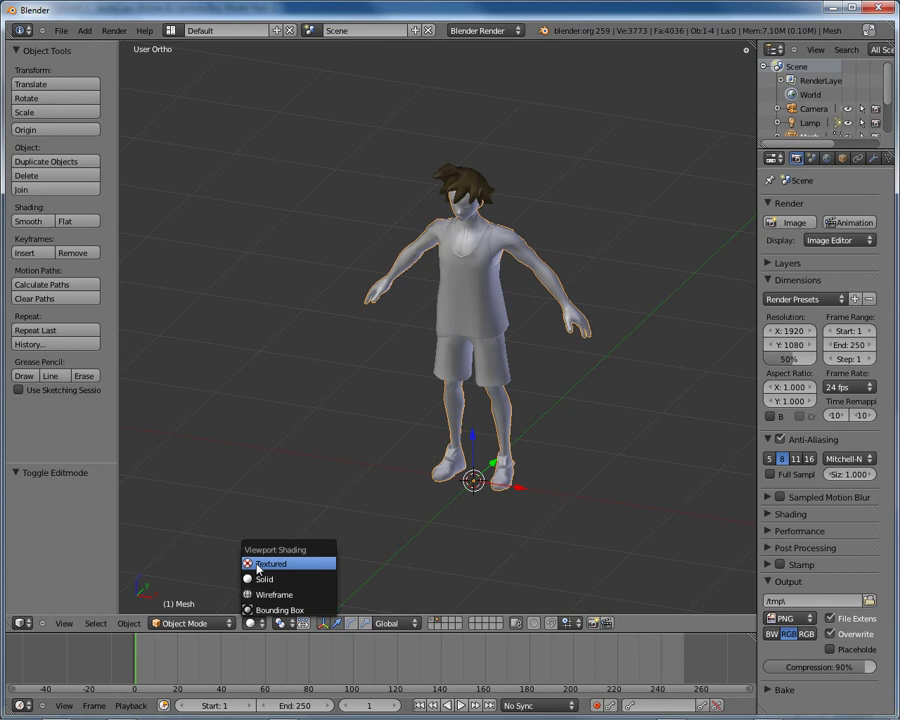
{"action": "left_click", "coordinate": [258, 568]}
{"action": "mouse_move", "coordinate": [412, 506]}
{"action": "middle_mouse_down"}
{"action": "mouse_move", "coordinate": [445, 395]}
{"action": "mouse_move", "coordinate": [378, 394]}
{"action": "mouse_move", "coordinate": [305, 418]}
{"action": "mouse_move", "coordinate": [350, 466]}
{"action": "mouse_move", "coordinate": [417, 458]}
{"action": "middle_mouse_up"}
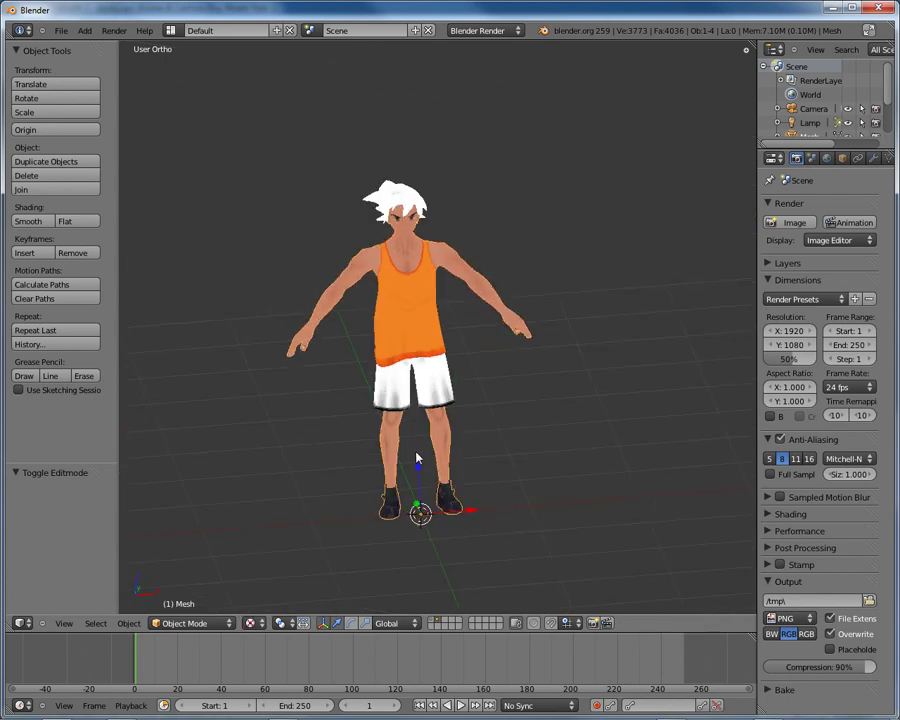
{"action": "key", "text": "KP_1"}
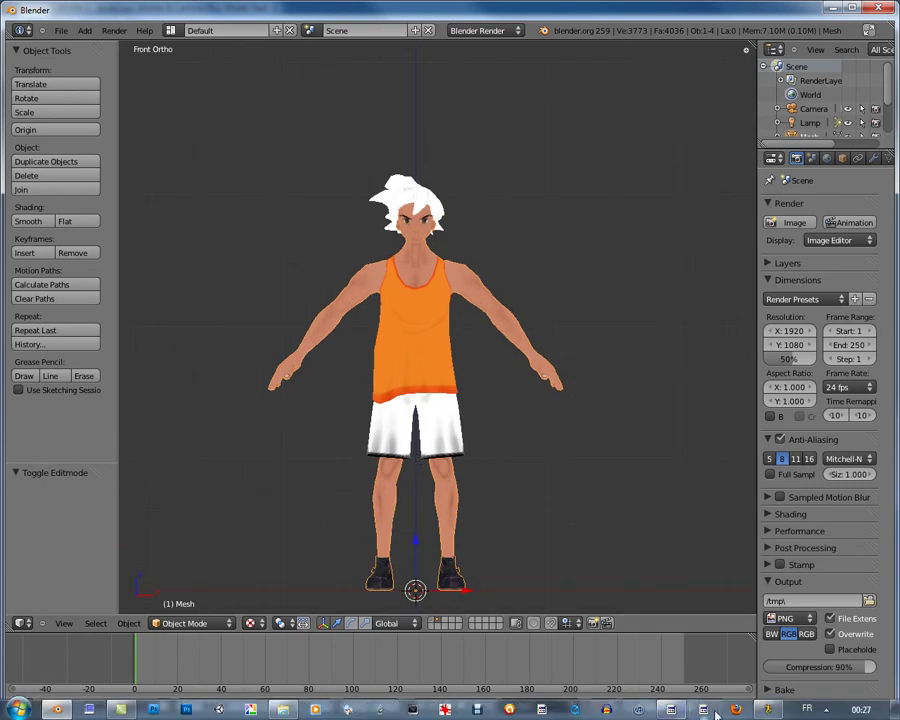
Show the original dunk2 boy front-on in QUIDAM, zoomed for comparison.
{"action": "left_click", "coordinate": [672, 710]}
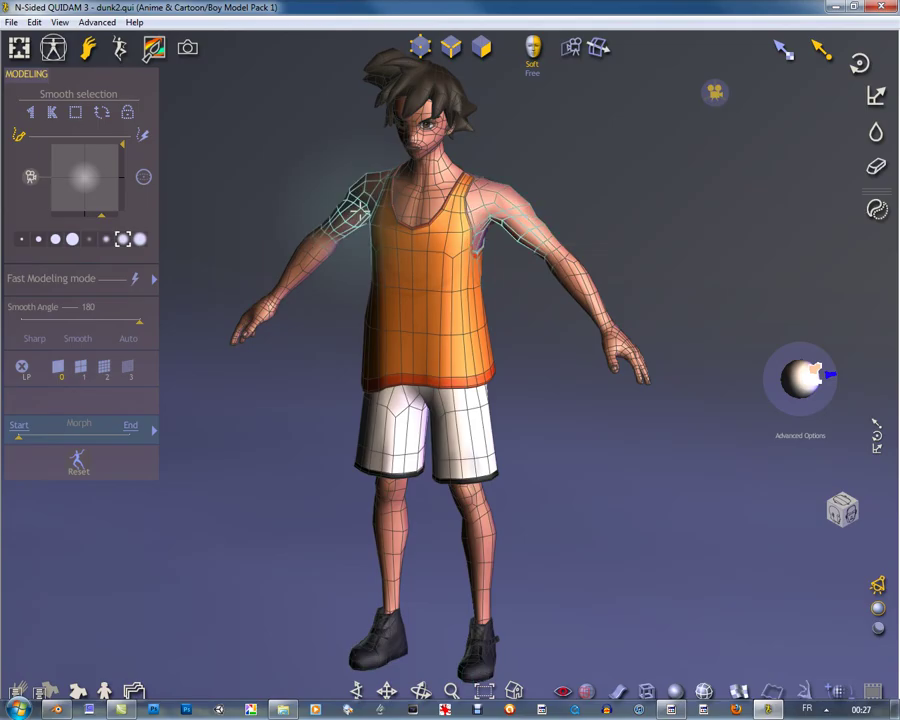
{"action": "left_click", "coordinate": [858, 520]}
{"action": "scroll", "coordinate": [488, 321], "scroll_direction": "down", "scroll_amount": 2}
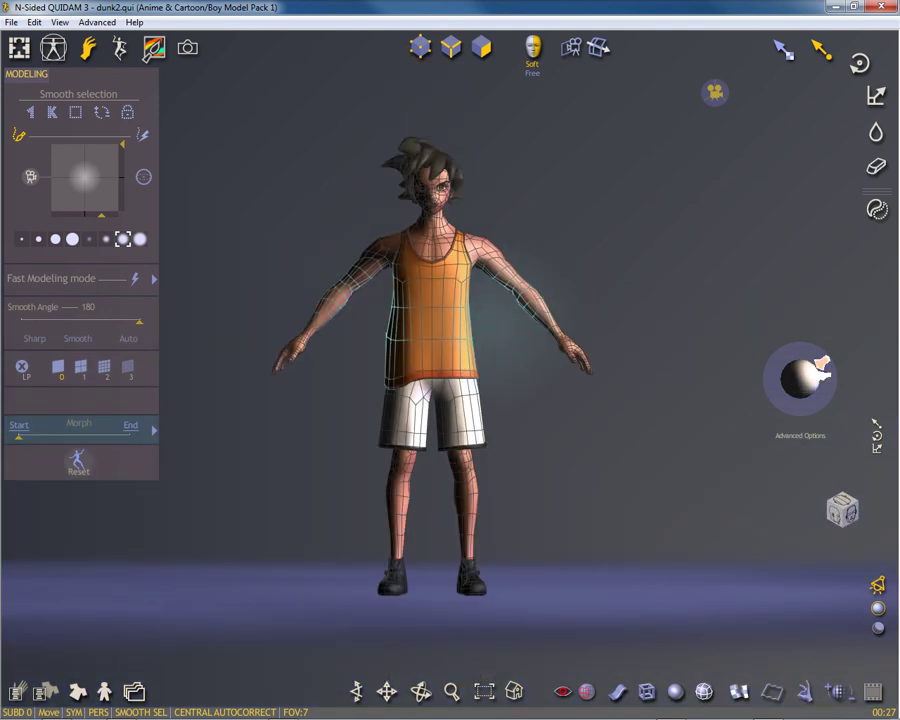
{"action": "scroll", "coordinate": [528, 303], "scroll_direction": "up", "scroll_amount": 2}
{"action": "scroll", "coordinate": [460, 260], "scroll_direction": "down", "scroll_amount": 1}
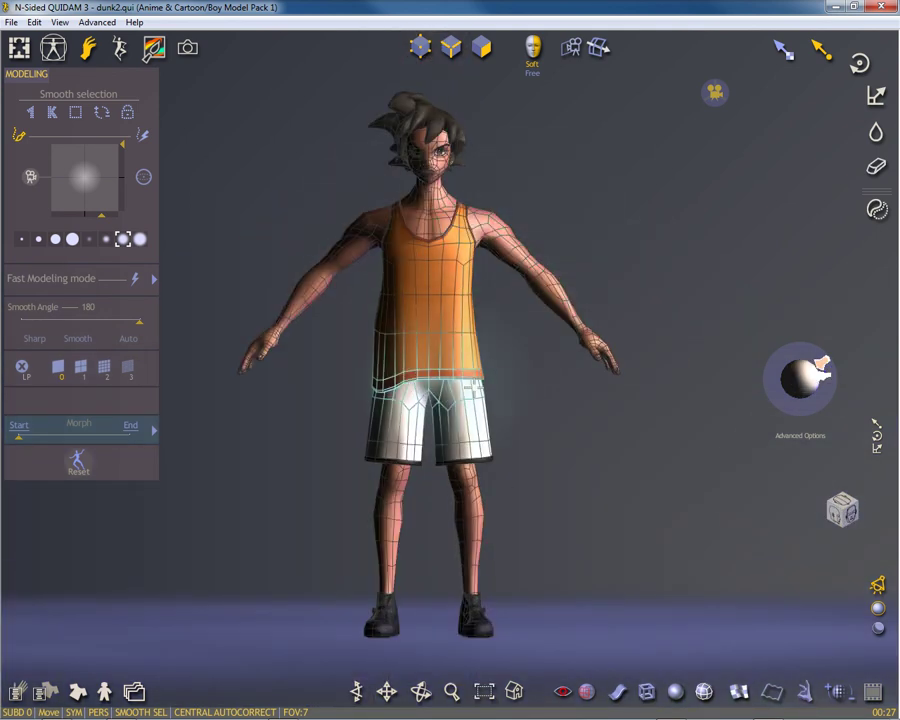
{"action": "key", "text": "alt+Tab"}
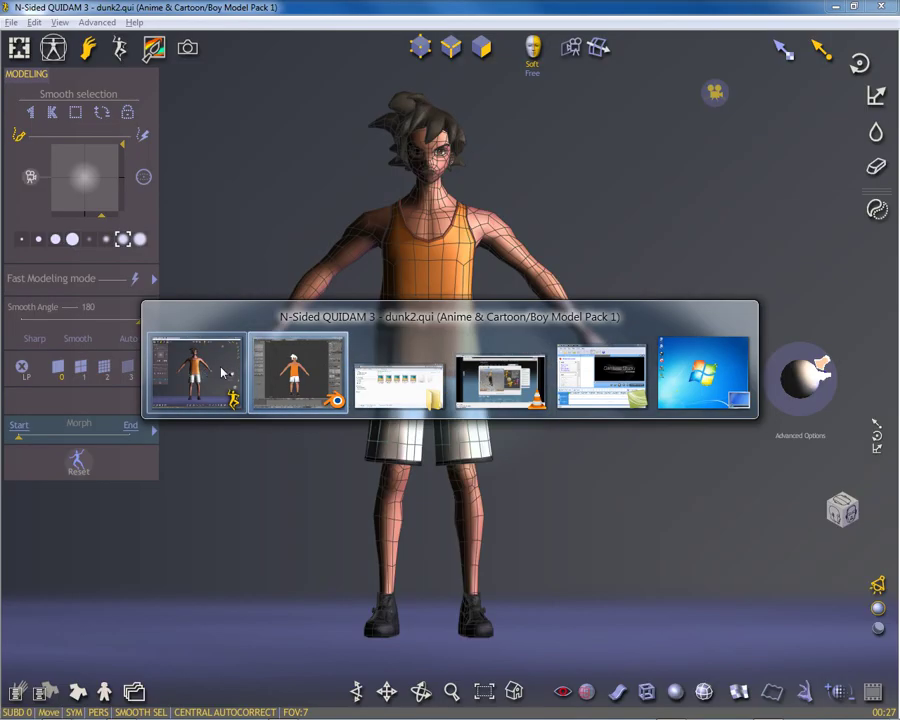
Switch back to the Blender window showing the textured front view.
{"action": "left_click", "coordinate": [298, 372]}
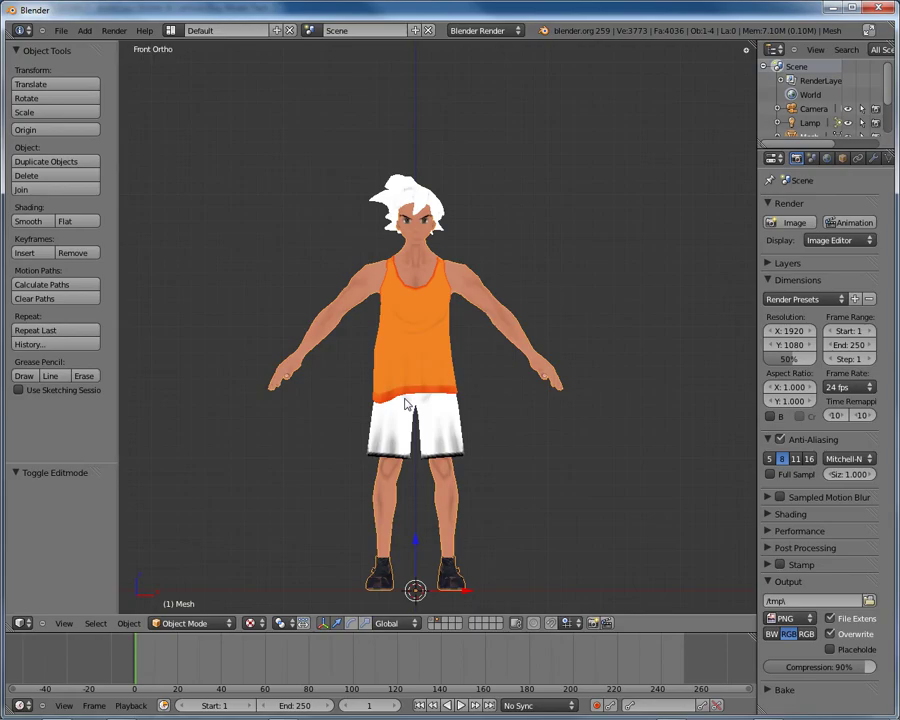